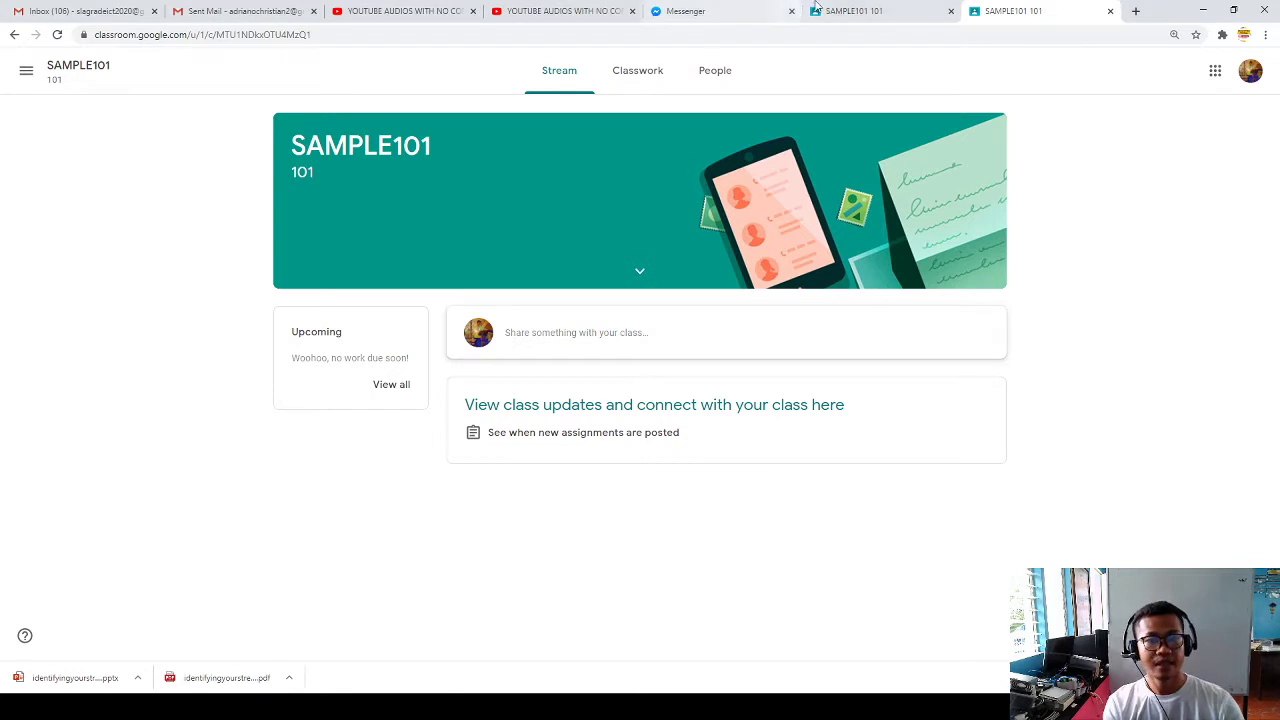
Step: From the teacher's view, start a new assignment on the class Classwork page
click(848, 8)
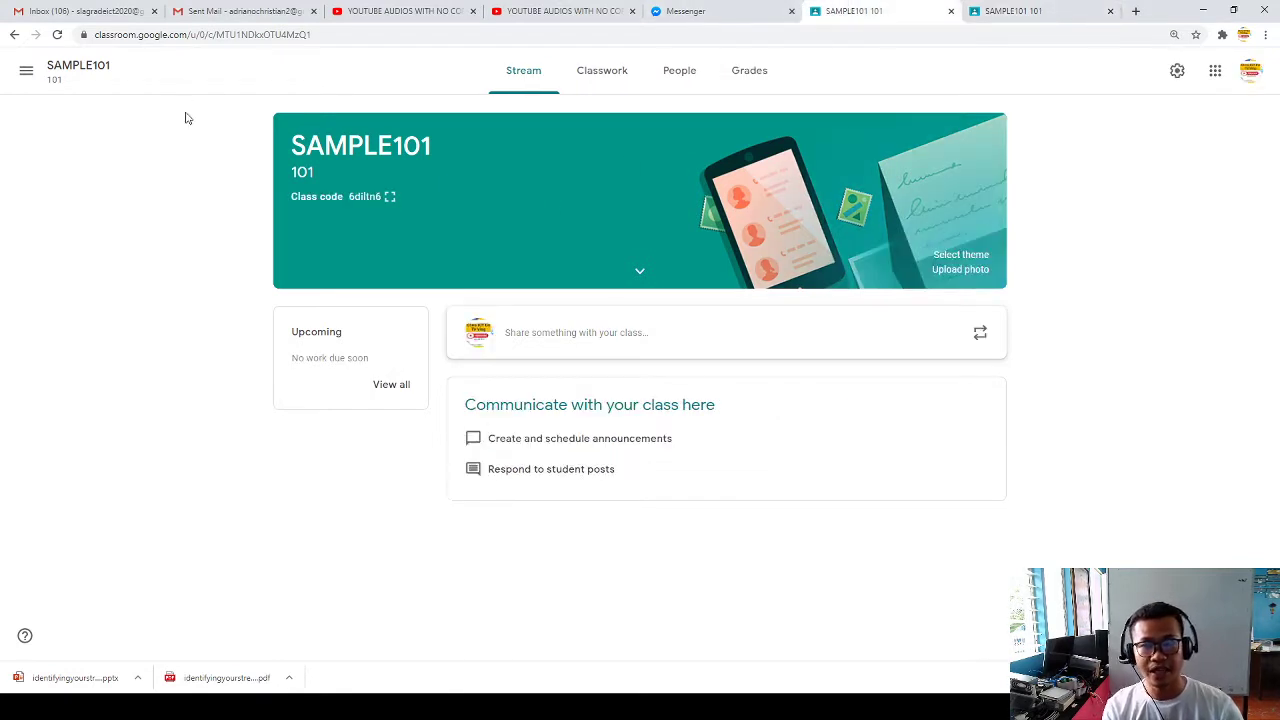
click(605, 72)
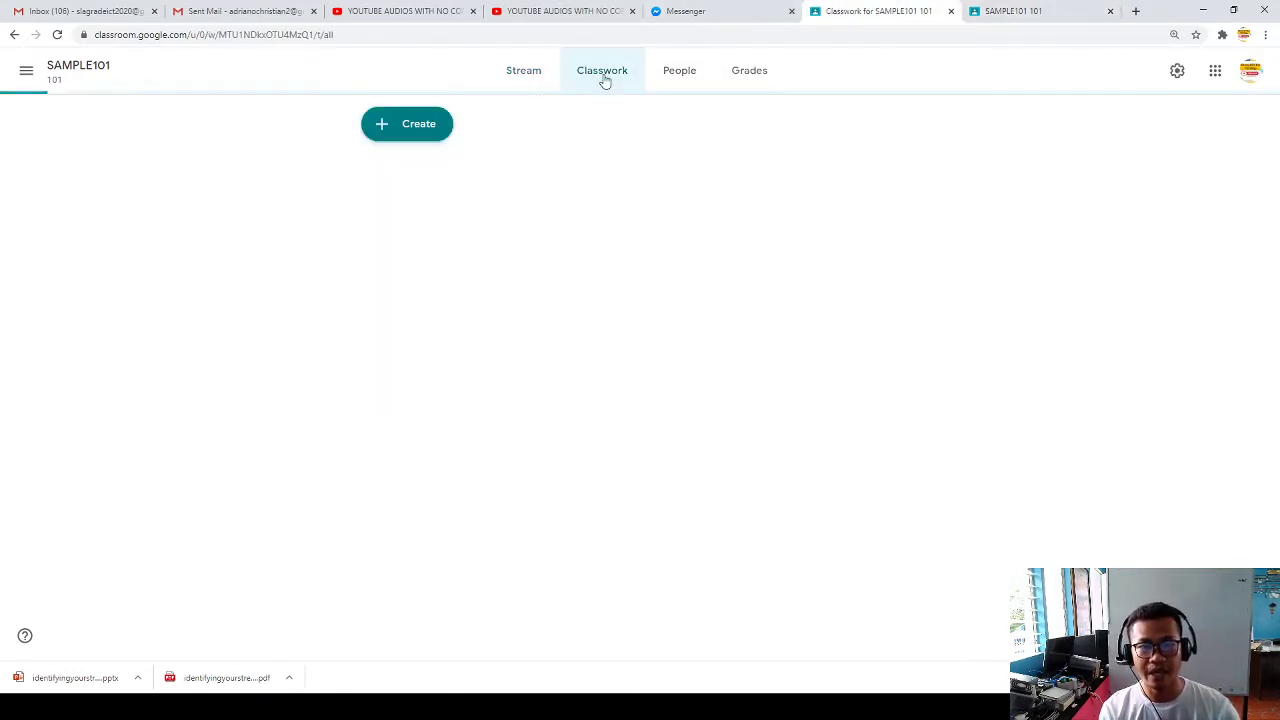
click(402, 128)
click(414, 172)
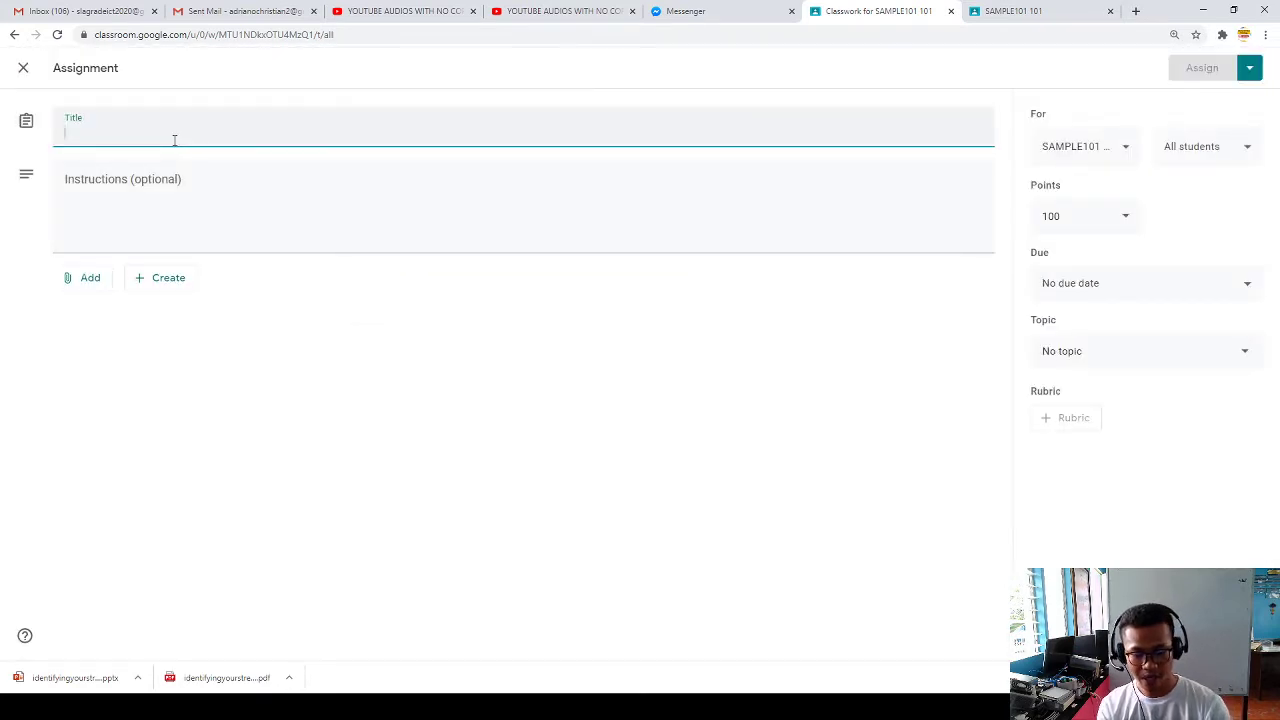
Step: Write instructions asking students to answer 'What is science?' in two to three sentences
text(Wh)
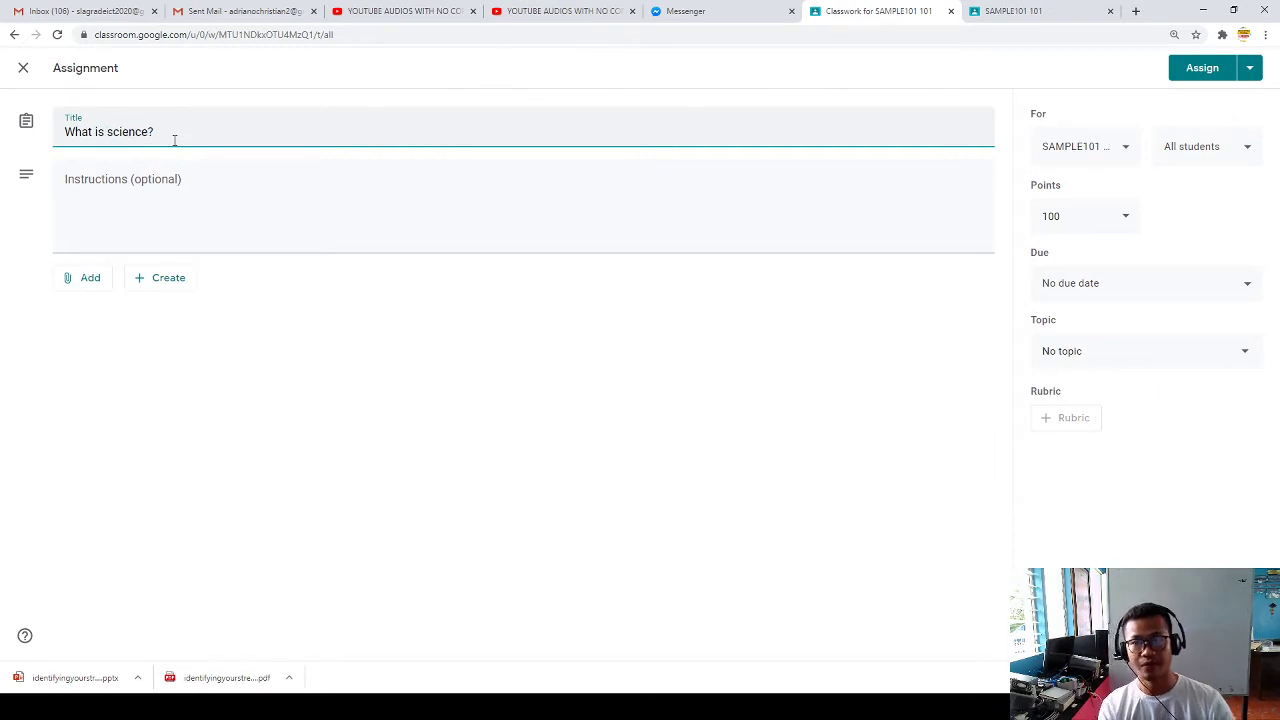
click(156, 182)
text(Answer i)
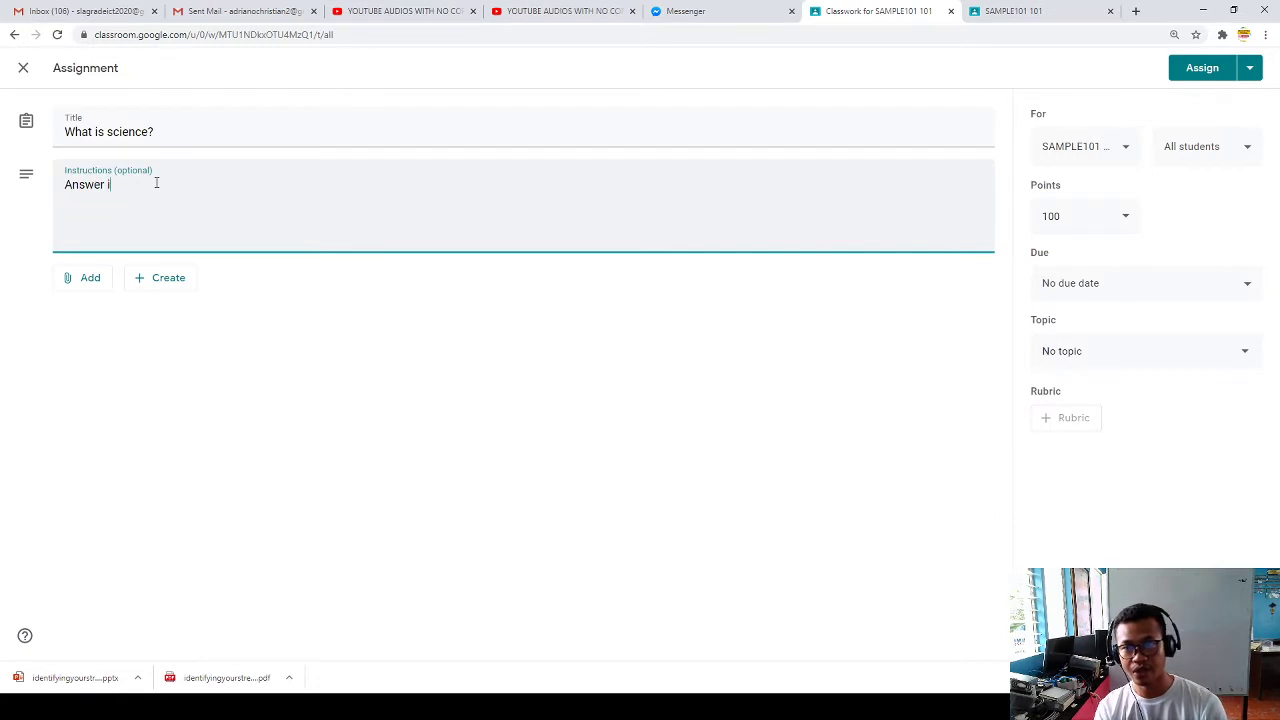
text(n two to thr)
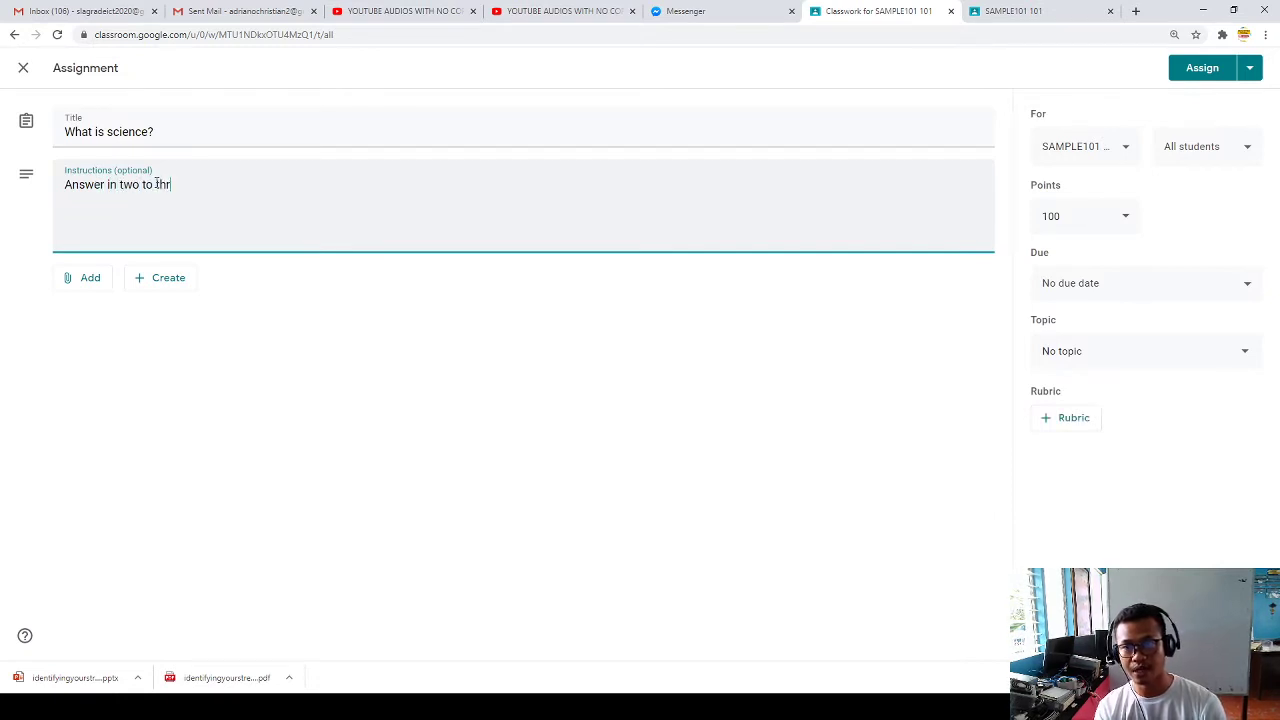
text(ee sentences)
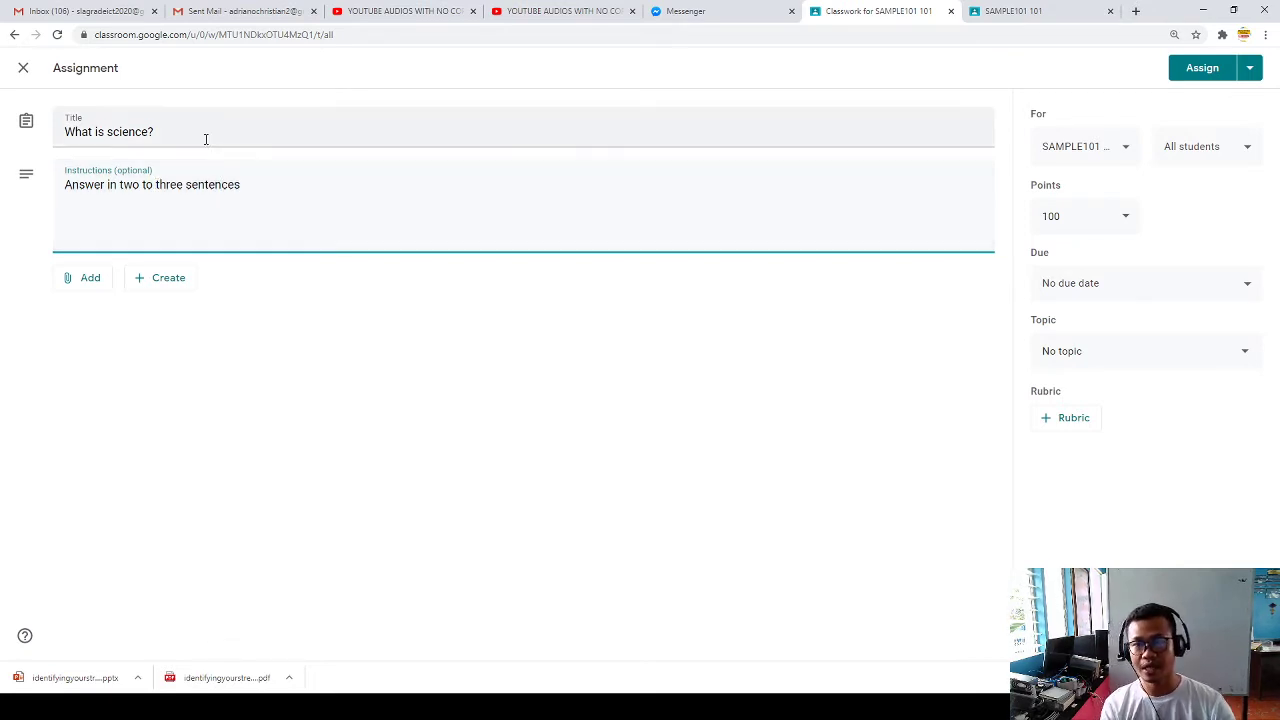
drag(206, 132, 80, 132)
key(BackSpace)
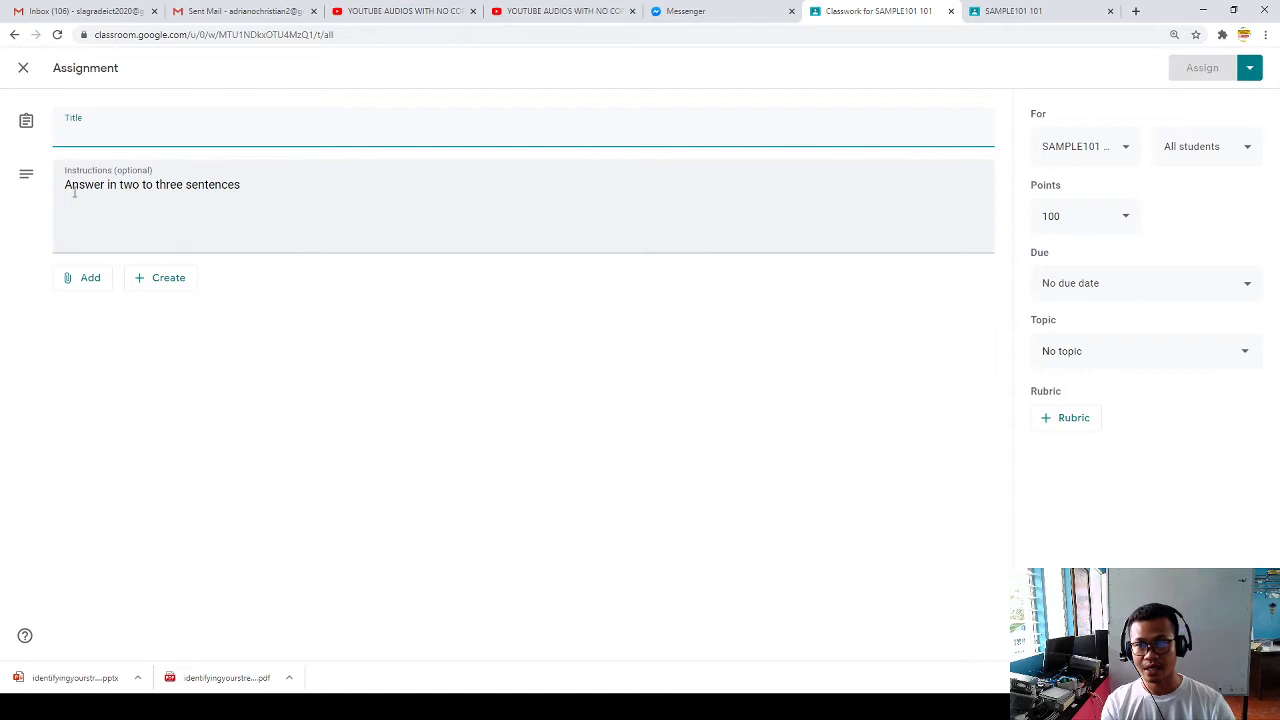
click(75, 203)
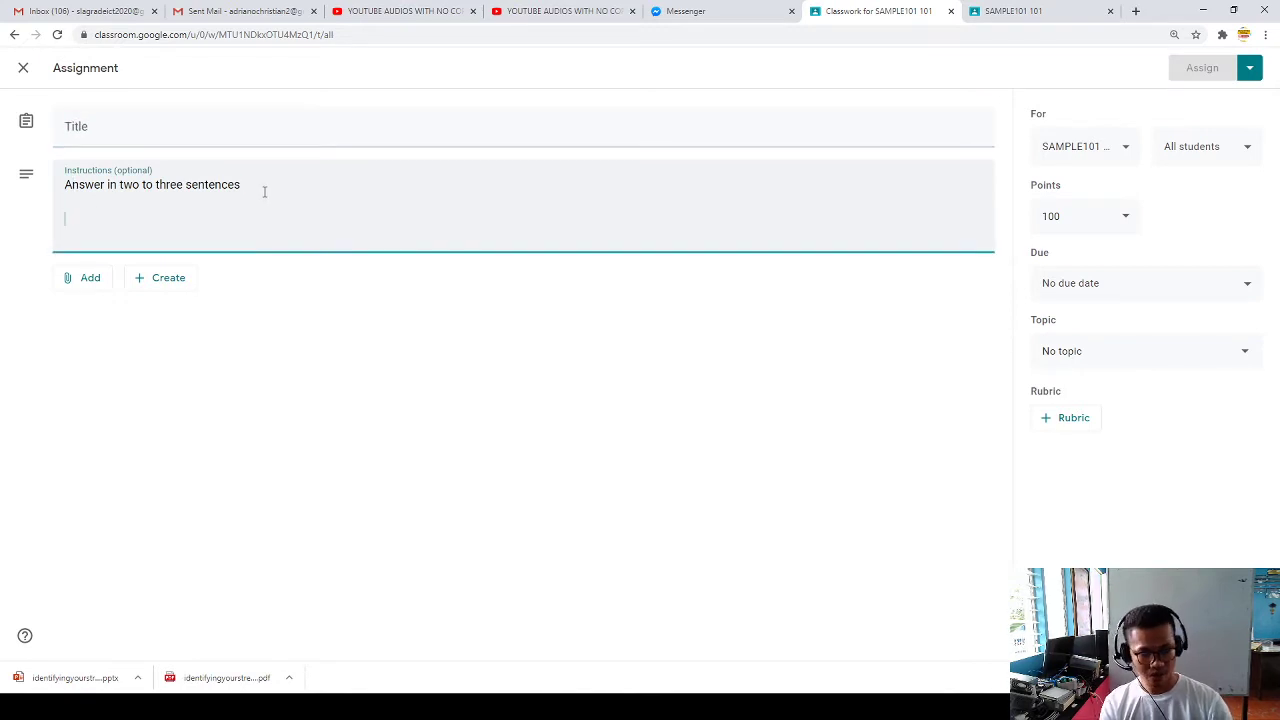
text(1.What is science?)
Step: Change the assignment title from QUIZ to ASSIGNMENT #1
click(184, 126)
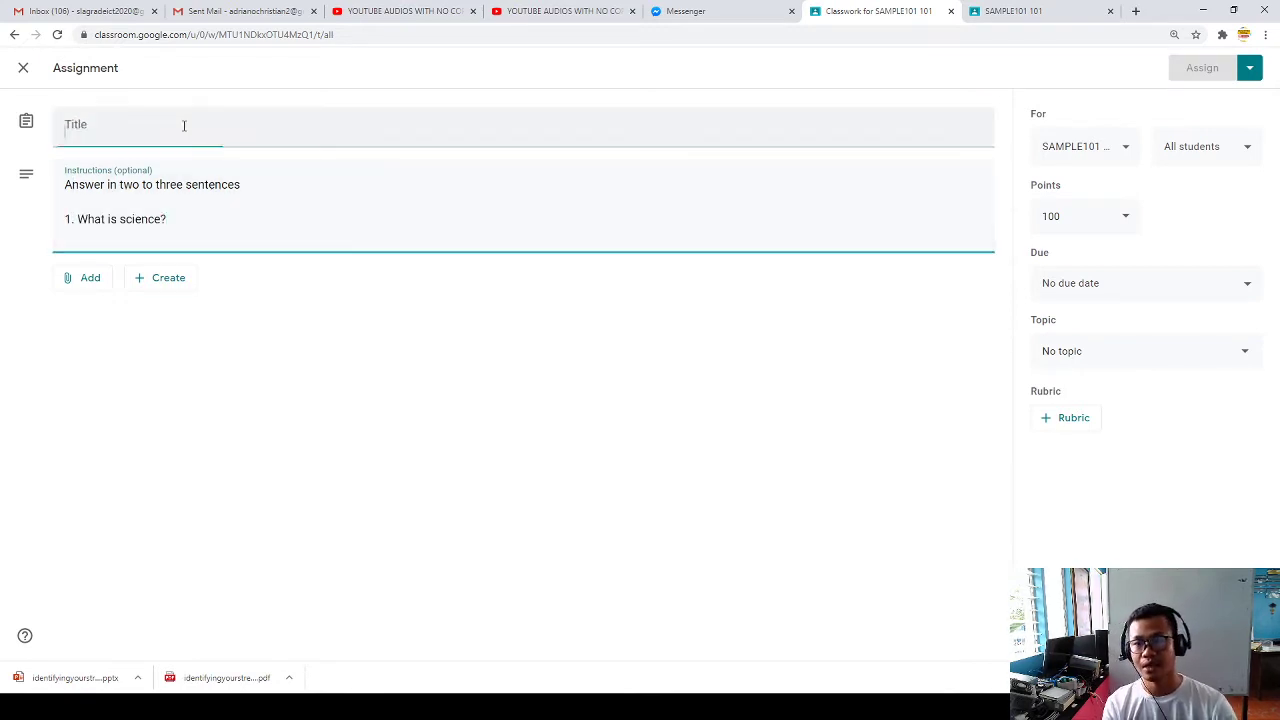
text(QUIZ)
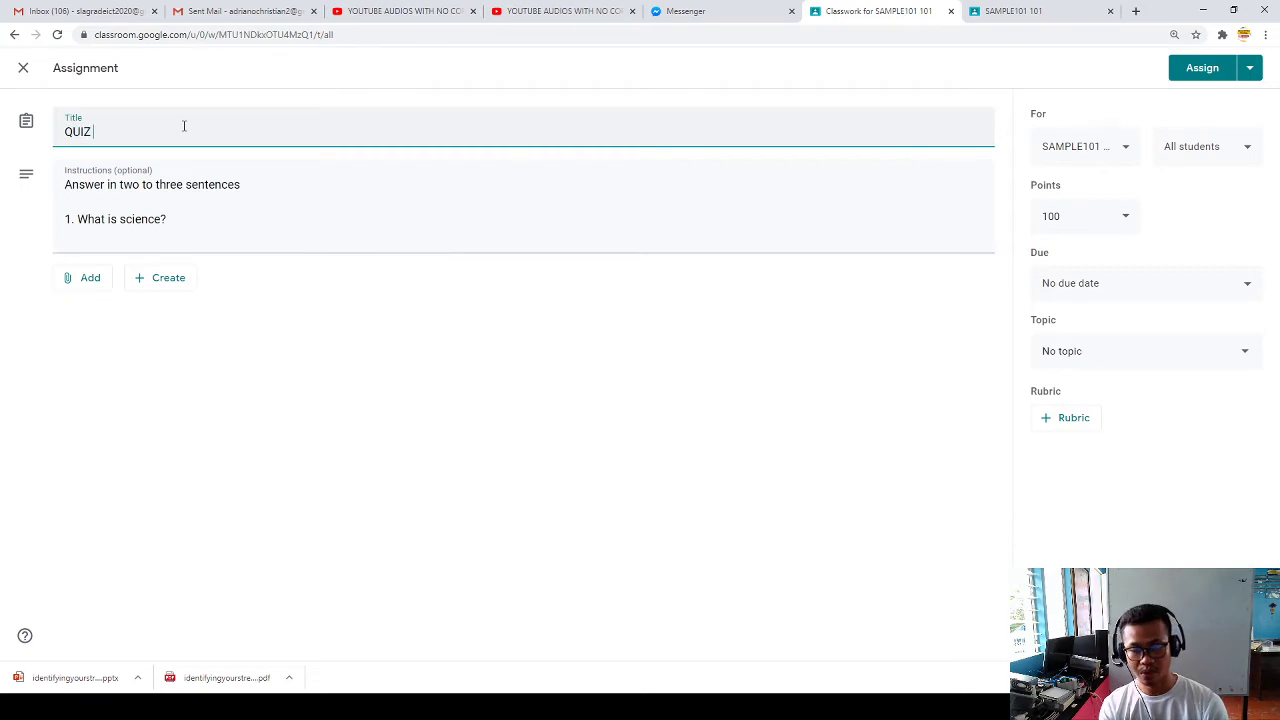
key(BackSpace)
key(BackSpace)
key(BackSpace)
text(ASSIGNMENT)
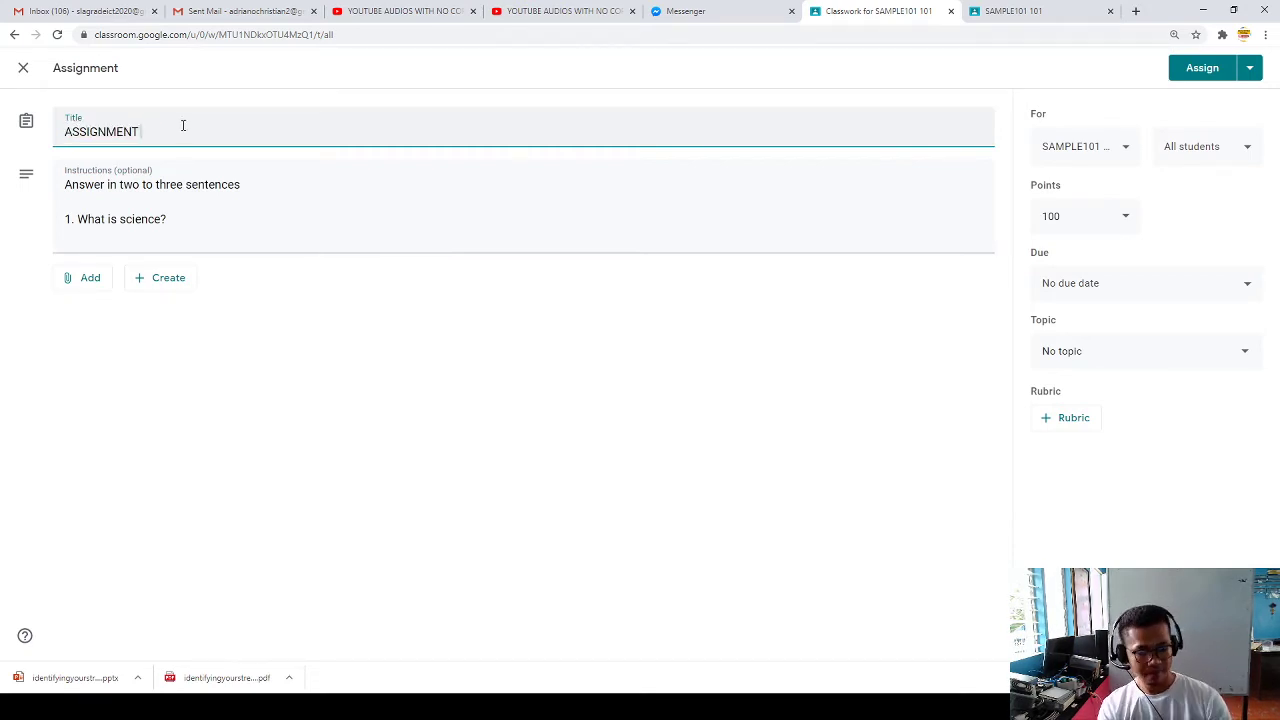
text( 1)
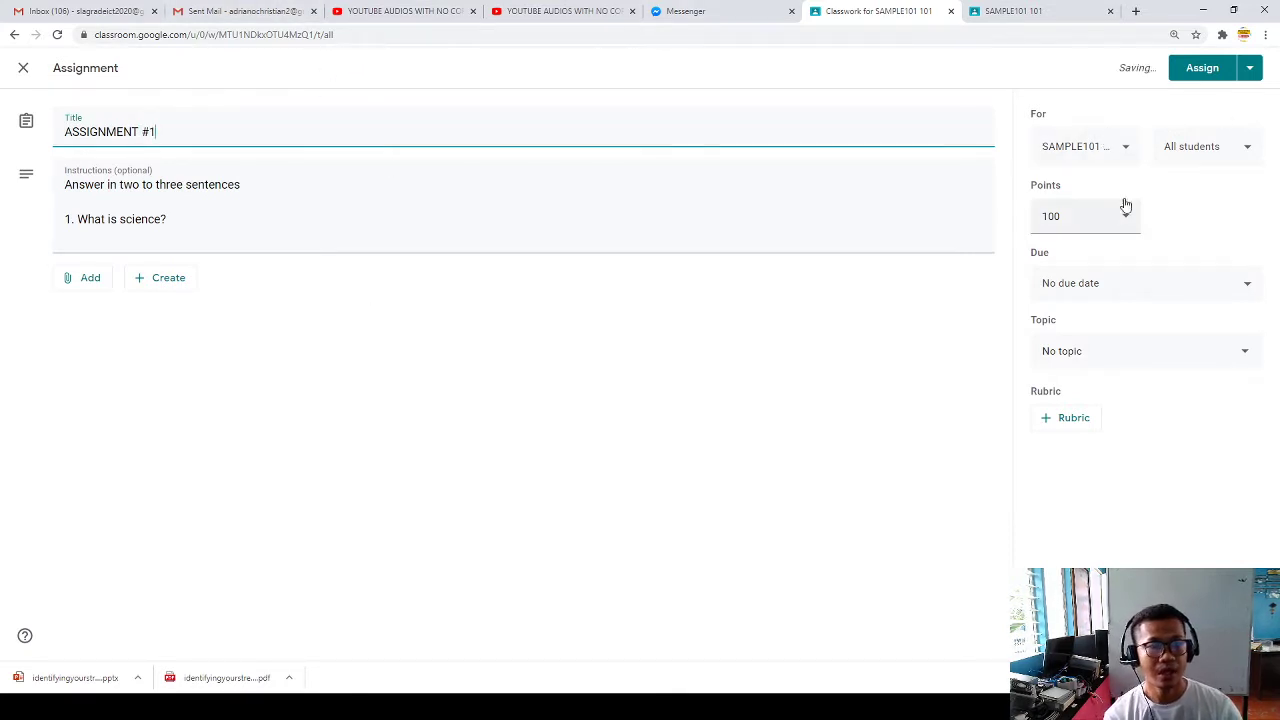
Step: Set the assignment to 50 points, due Sep 14 at 11:10 AM
click(1086, 217)
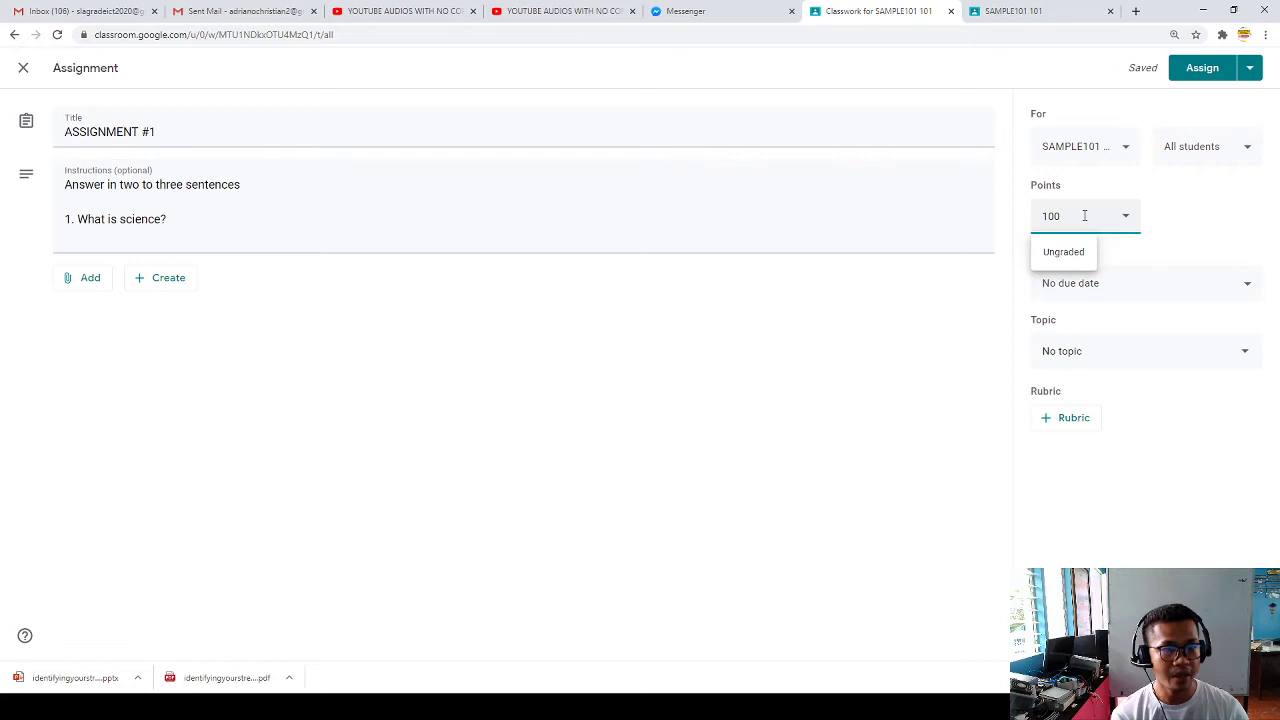
drag(1084, 215, 991, 214)
text(50)
click(1148, 285)
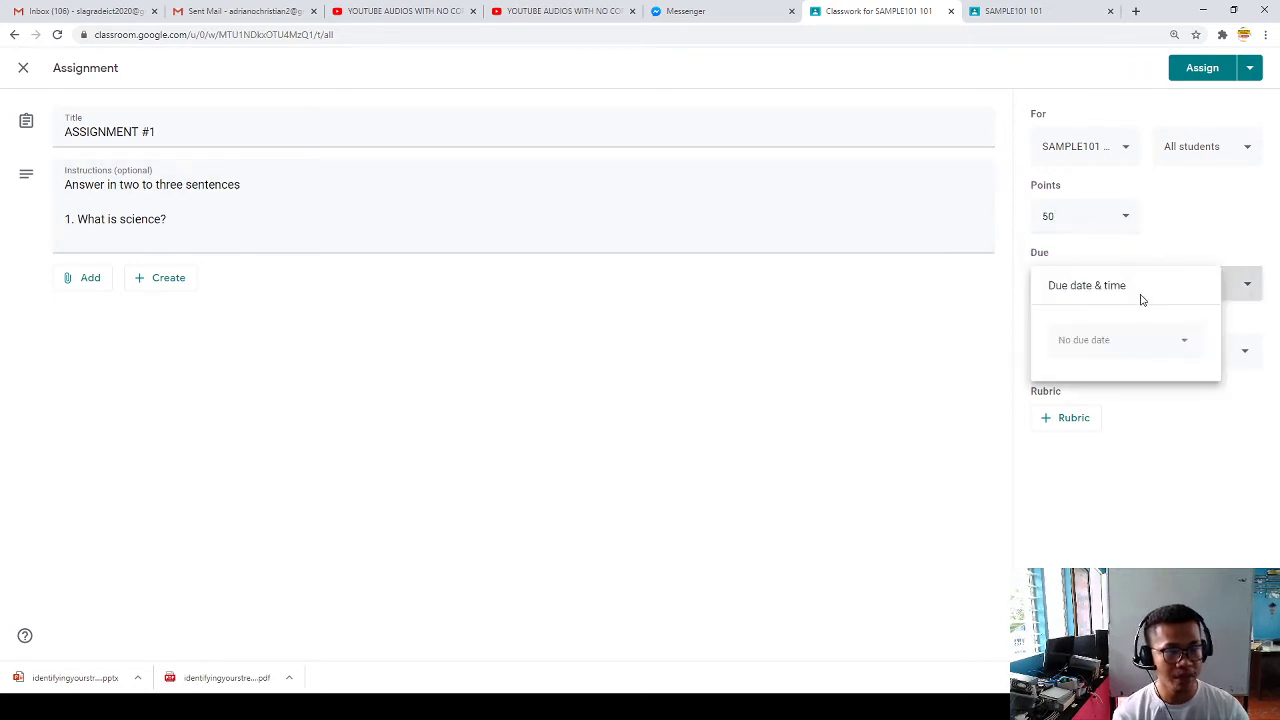
click(1099, 340)
click(1096, 454)
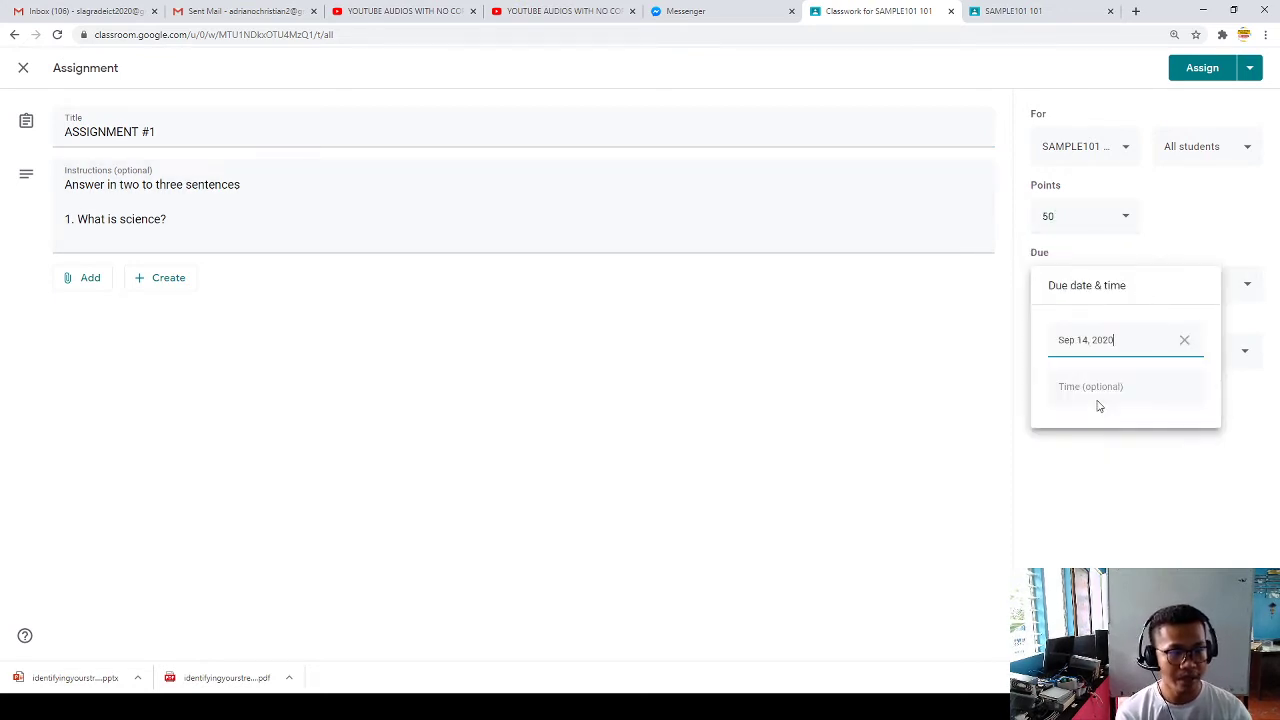
click(1095, 380)
text(1)
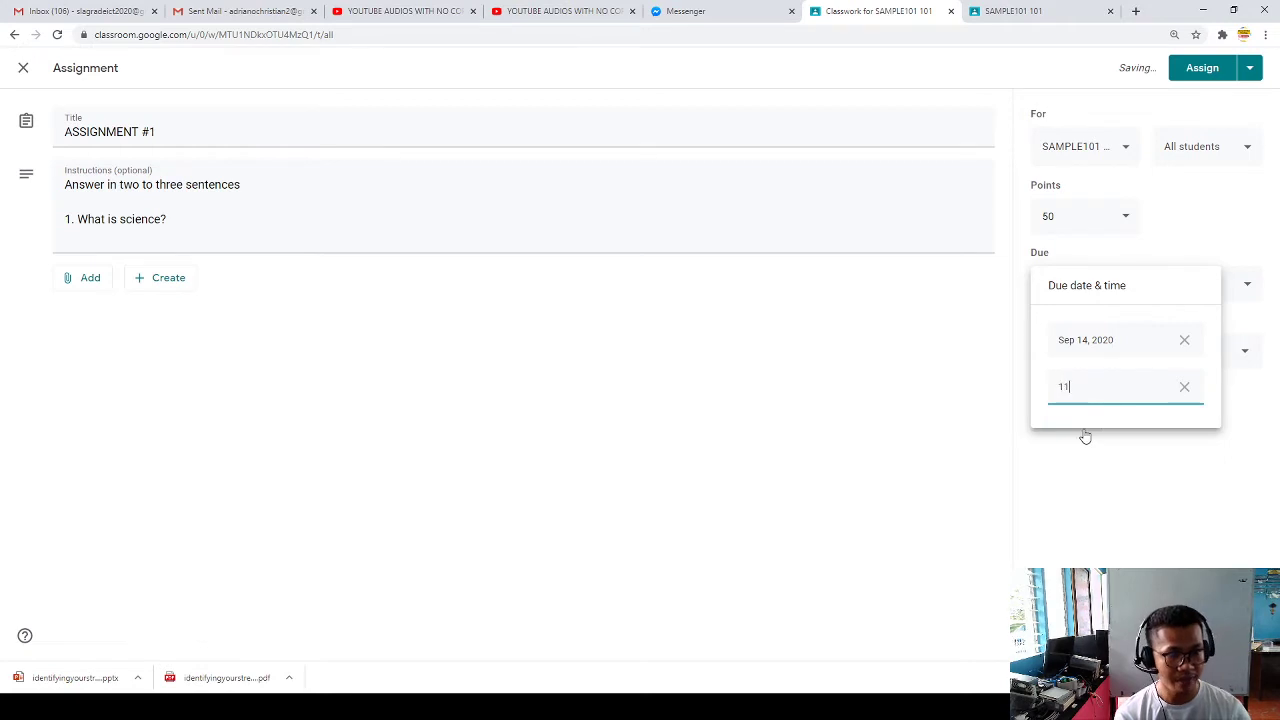
text(:10 AM)
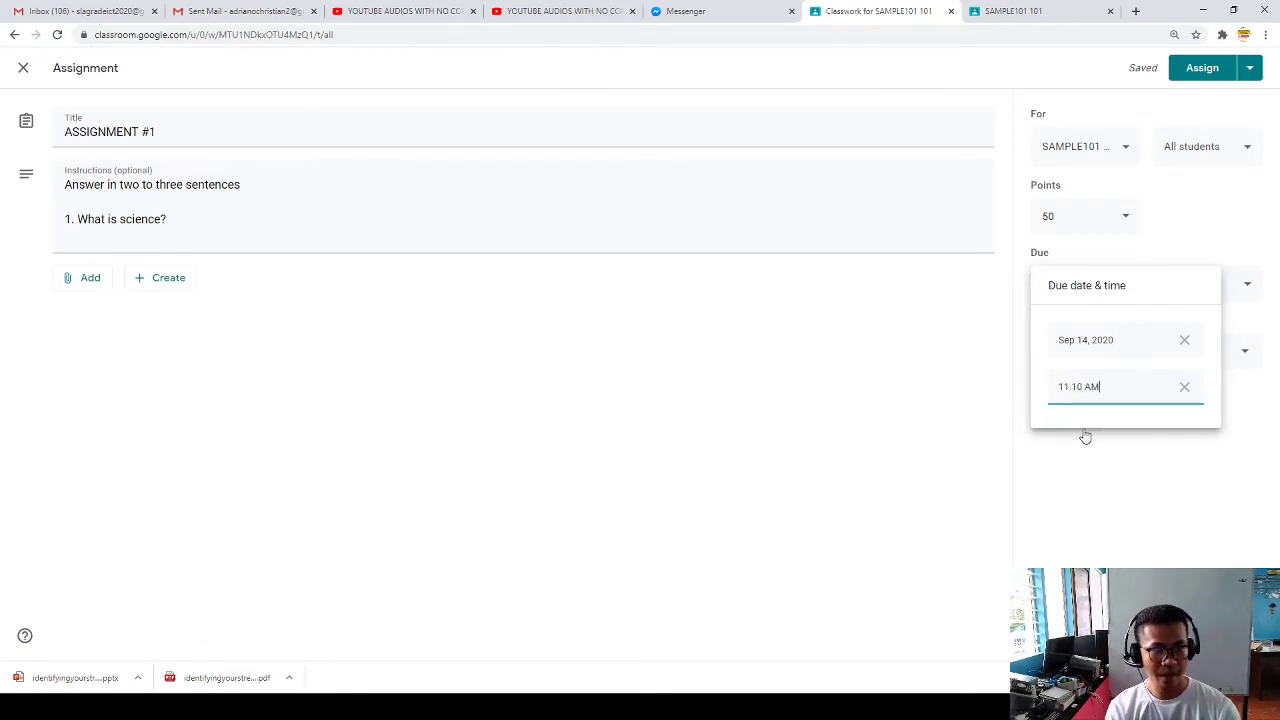
click(1085, 437)
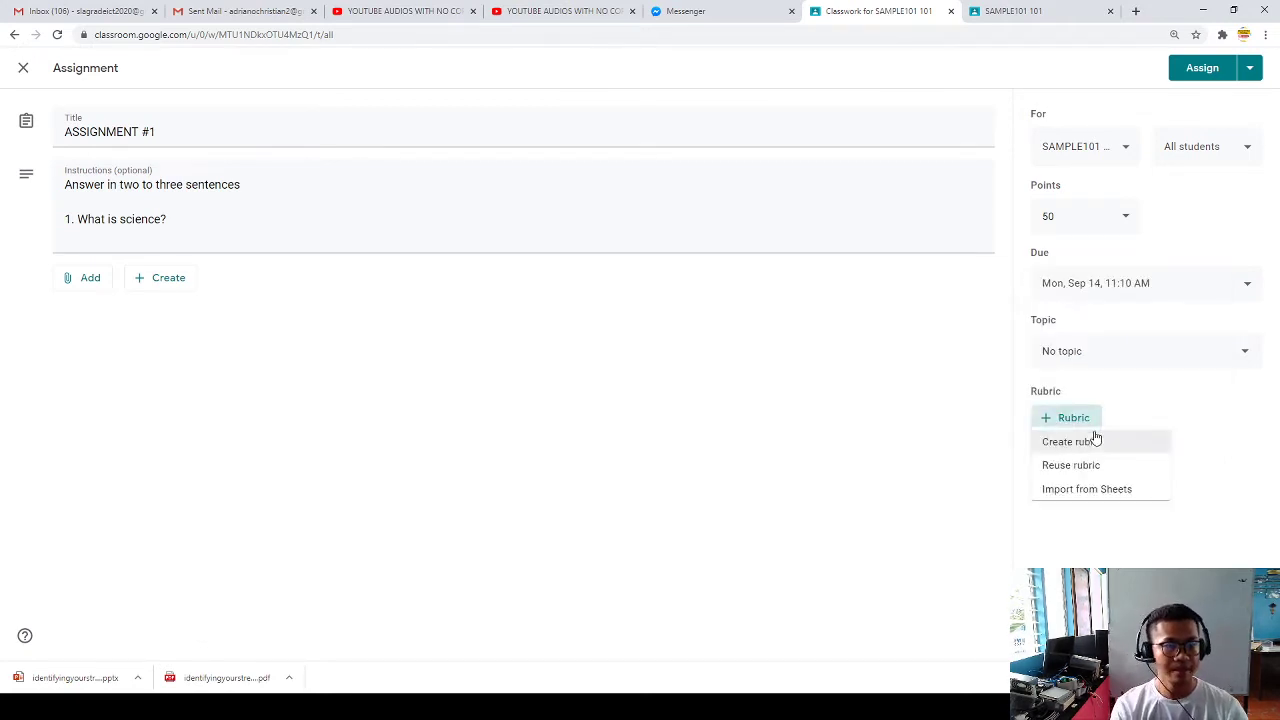
key(Escape)
Step: Create the SCIENCE topic, assign the work, and move to the student's view
click(1072, 355)
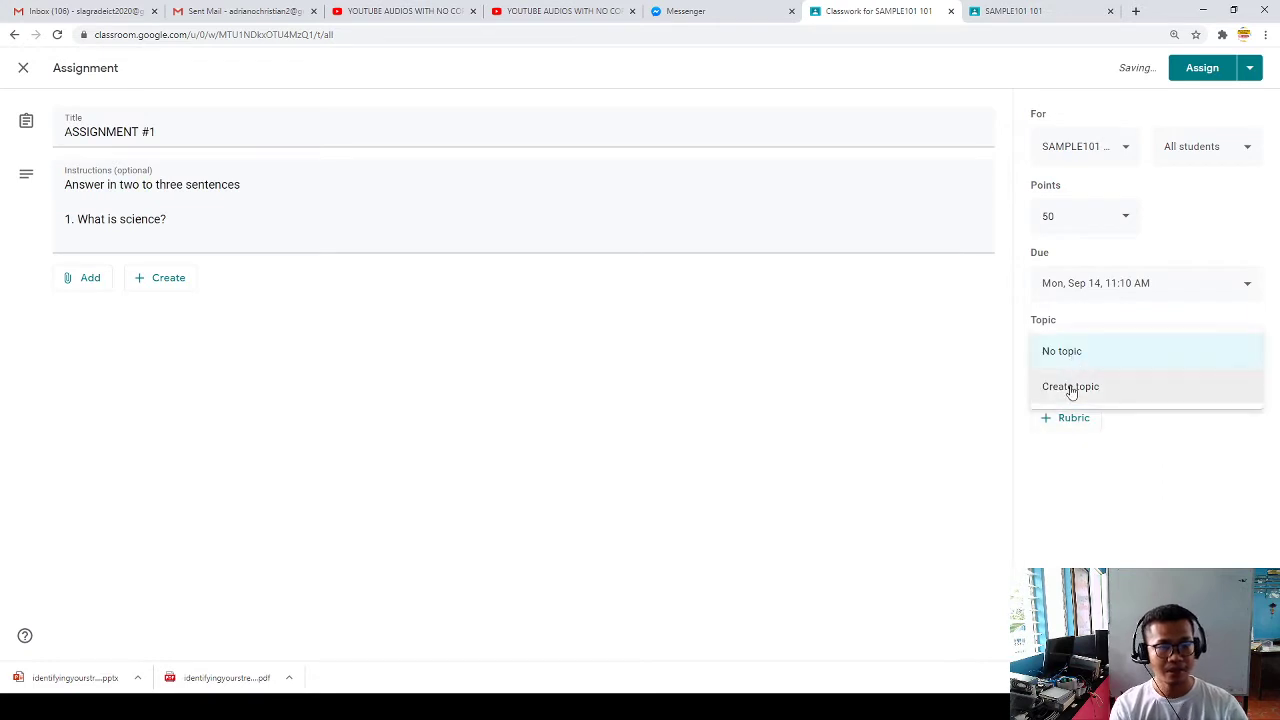
click(1070, 388)
text(SCIENCE)
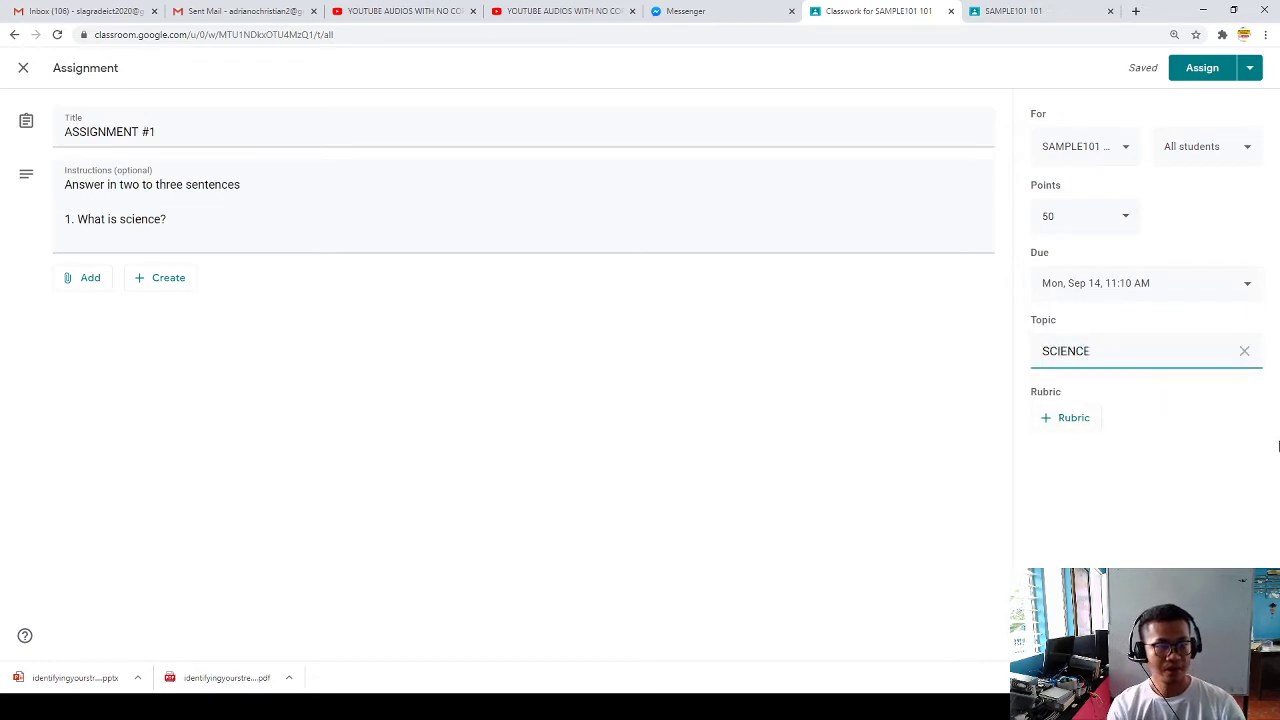
click(1208, 70)
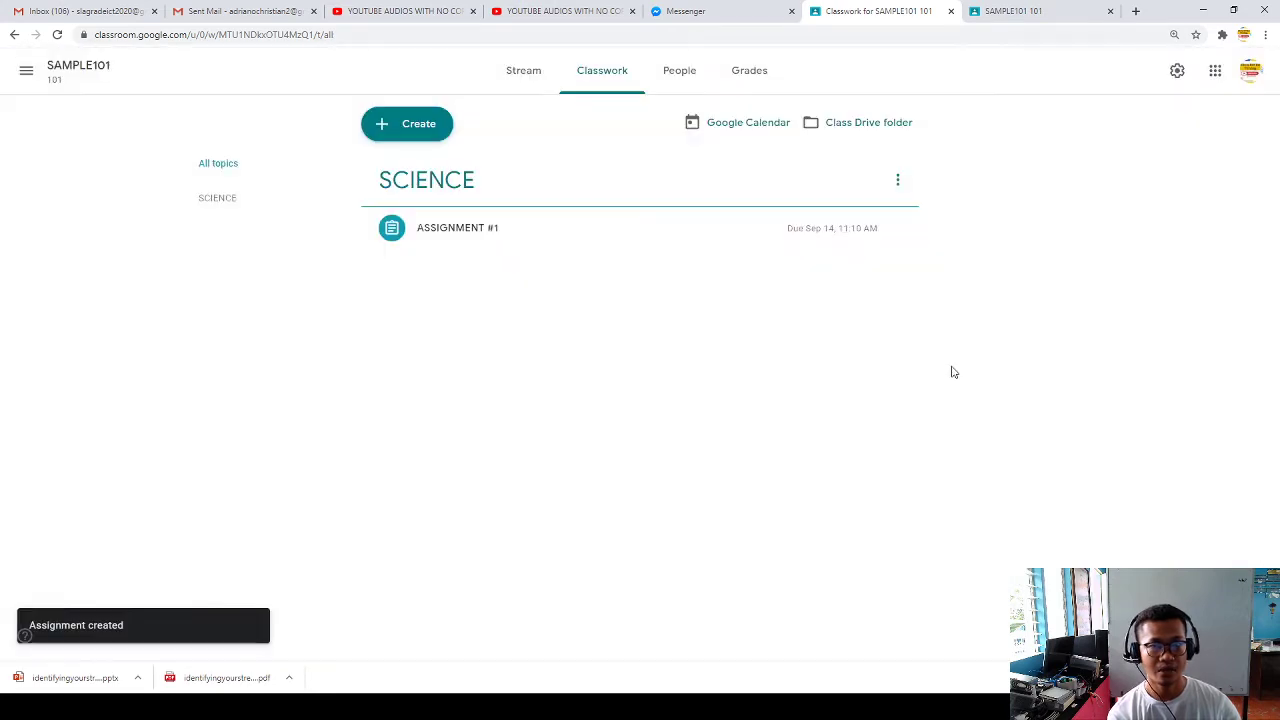
click(1012, 11)
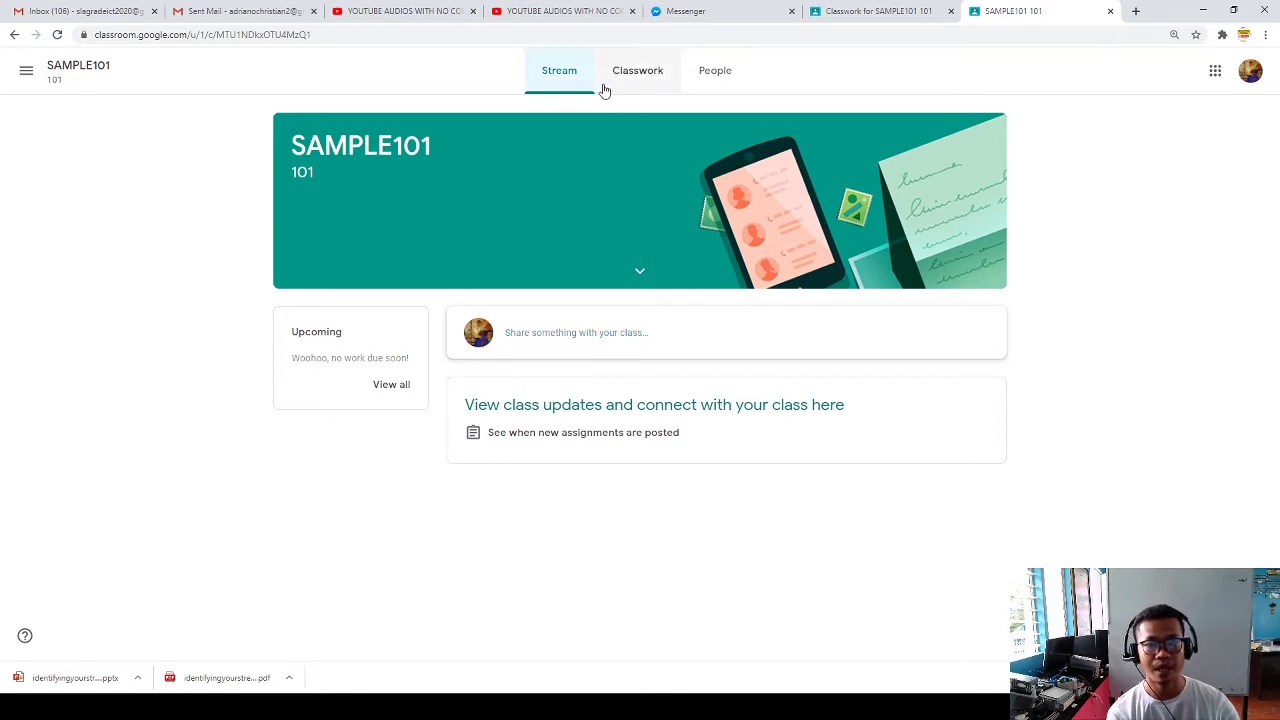
Step: As the student, open the full ASSIGNMENT #1 page from Classwork
click(638, 84)
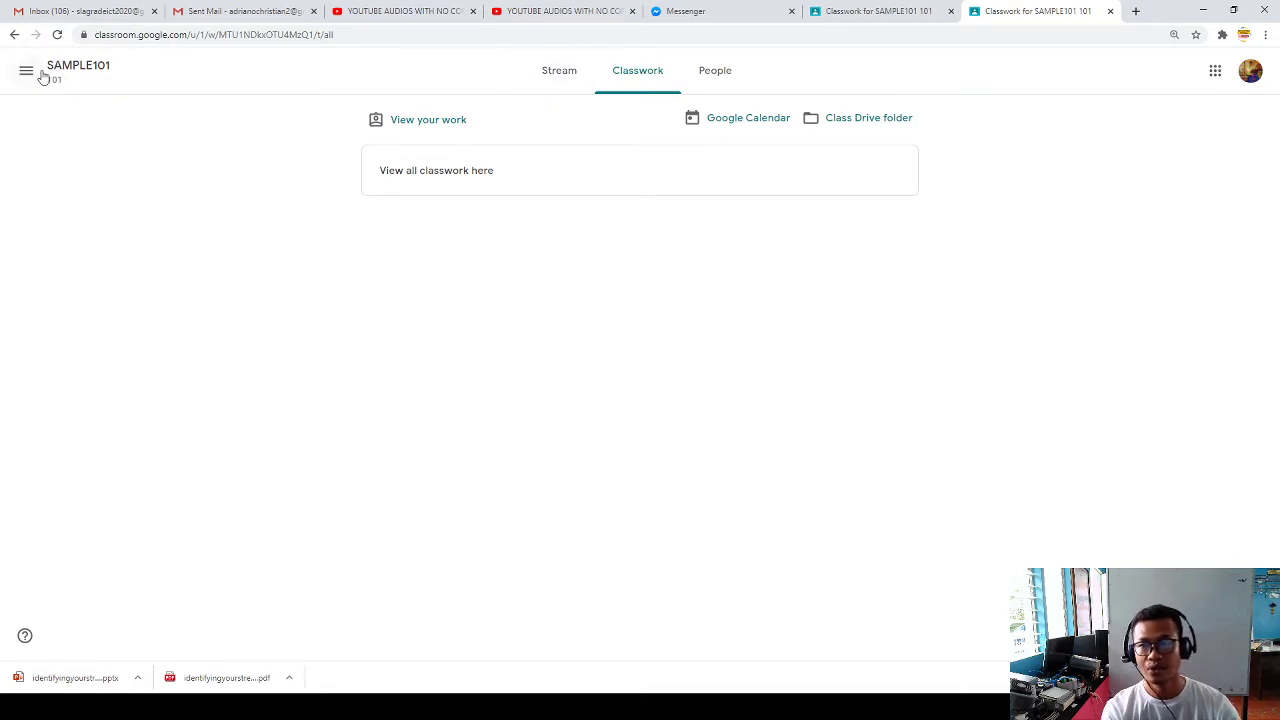
click(28, 71)
click(602, 74)
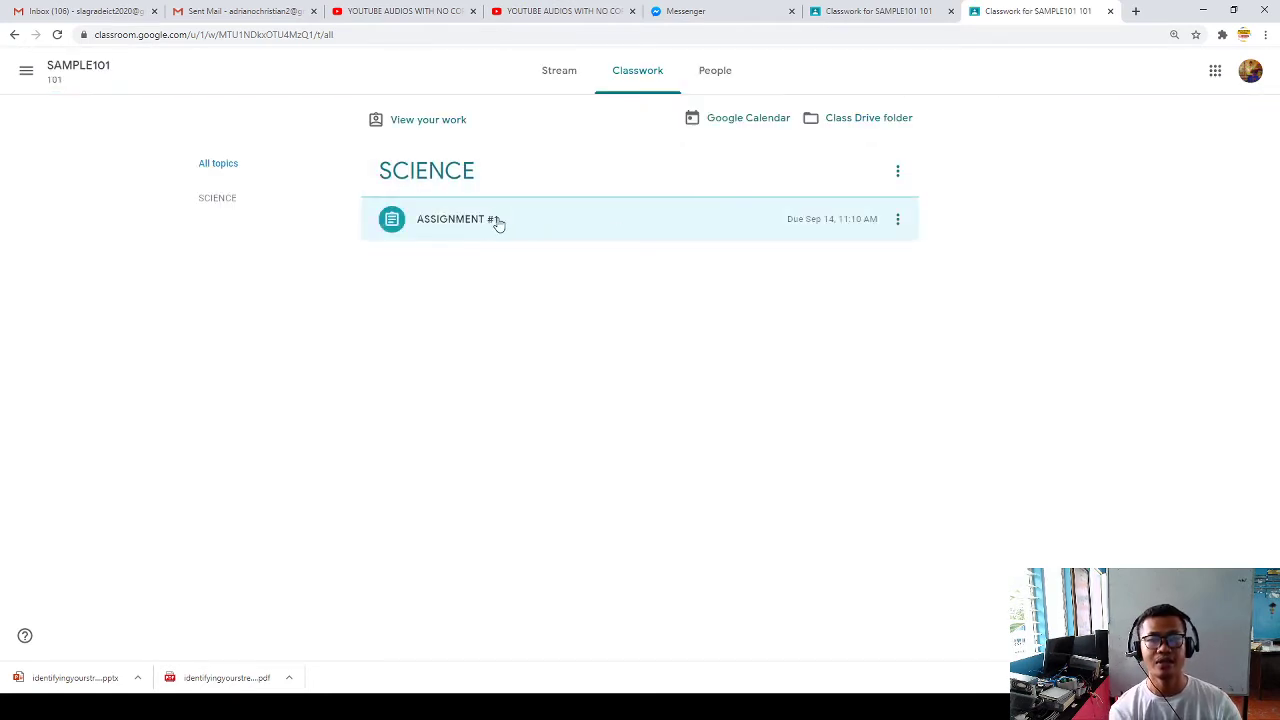
click(497, 224)
click(422, 358)
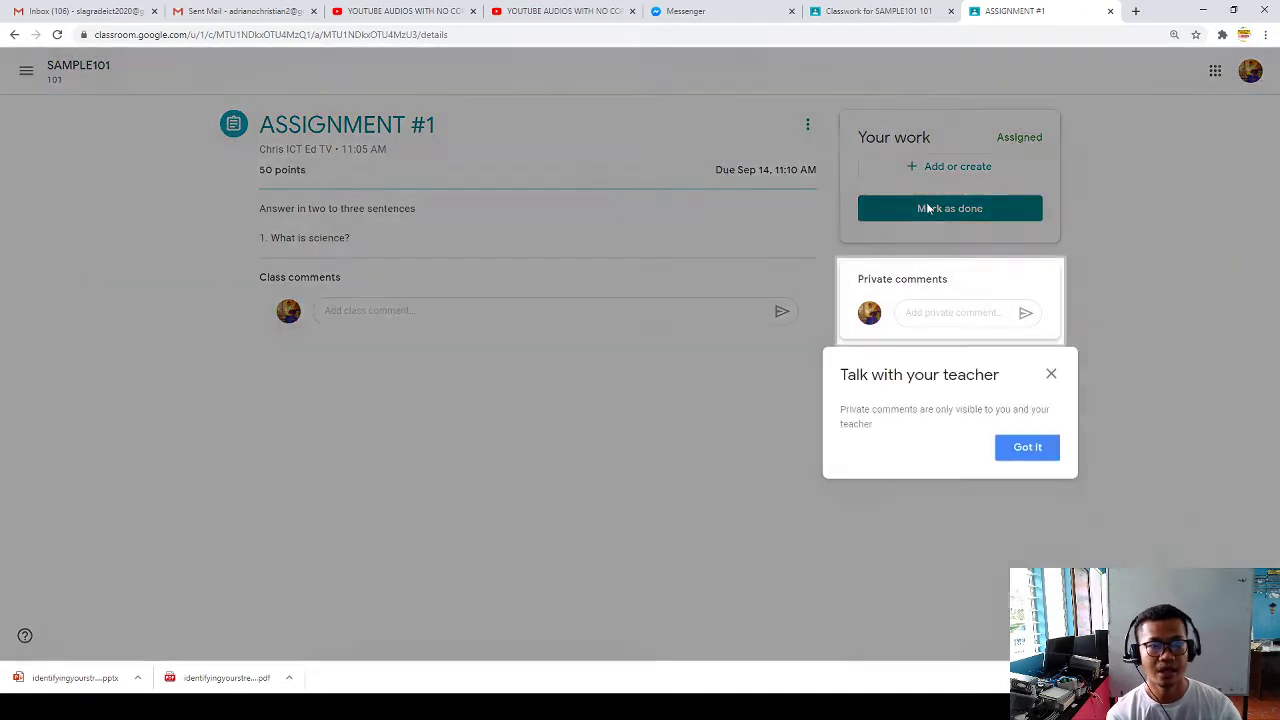
Step: Dismiss the private-comments tip and clear a stray text selection
click(1051, 376)
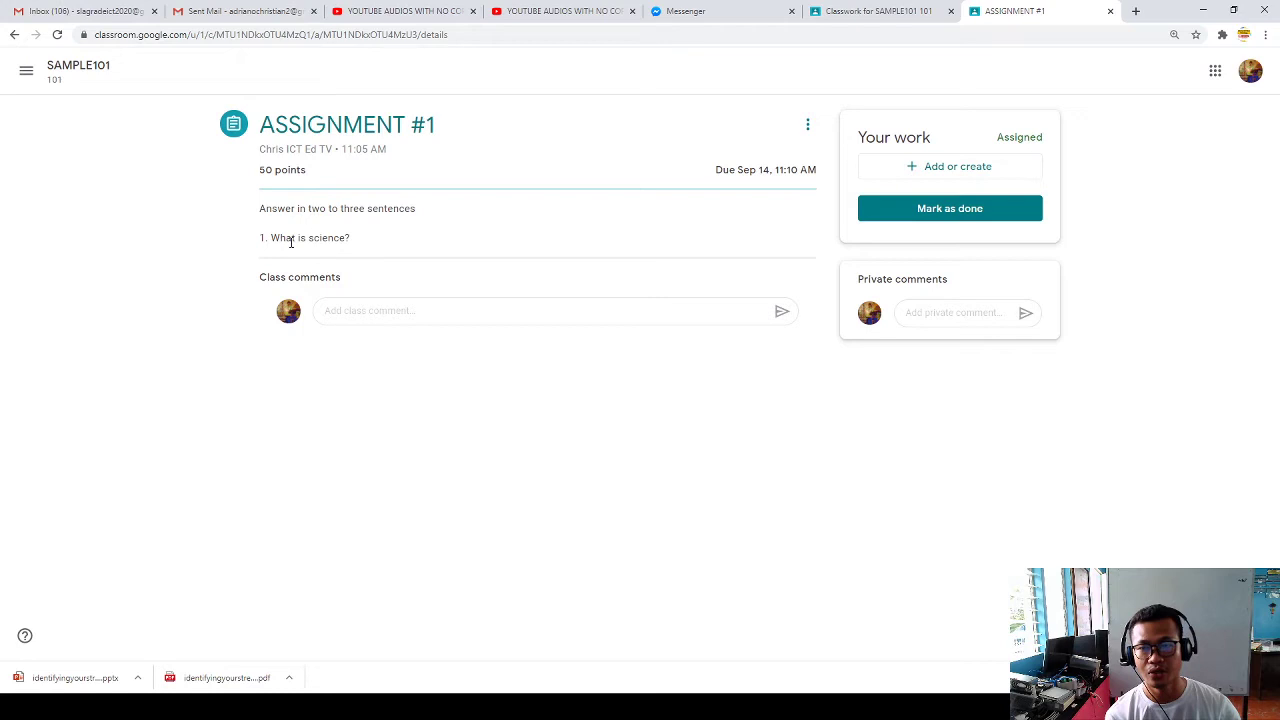
drag(302, 278, 406, 326)
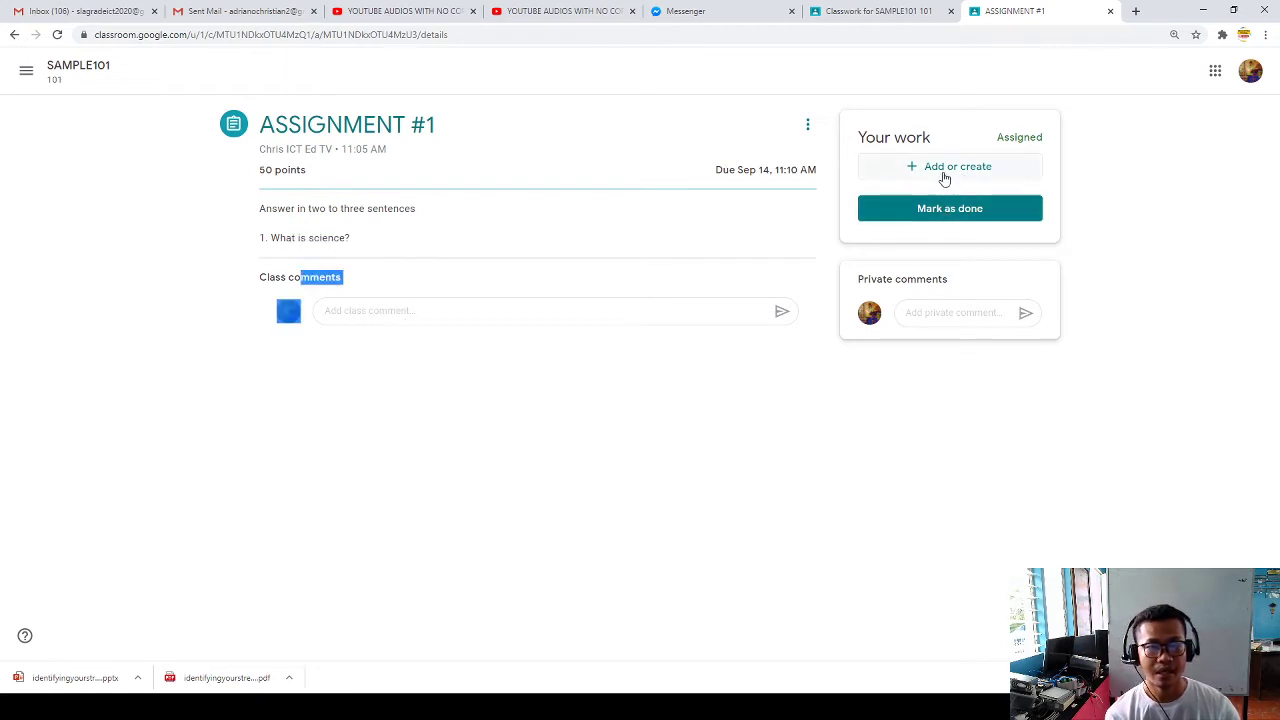
click(931, 316)
click(941, 172)
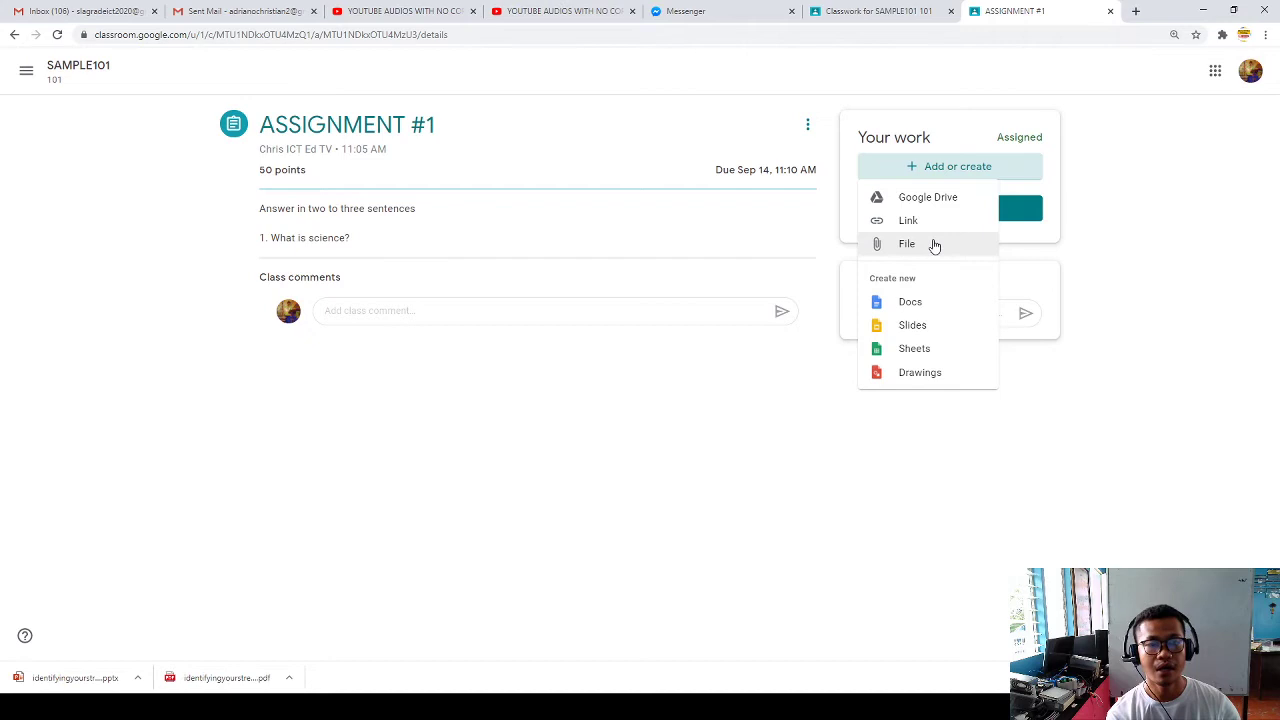
Step: Upload 111111.jpg from the computer as a file attachment
click(914, 246)
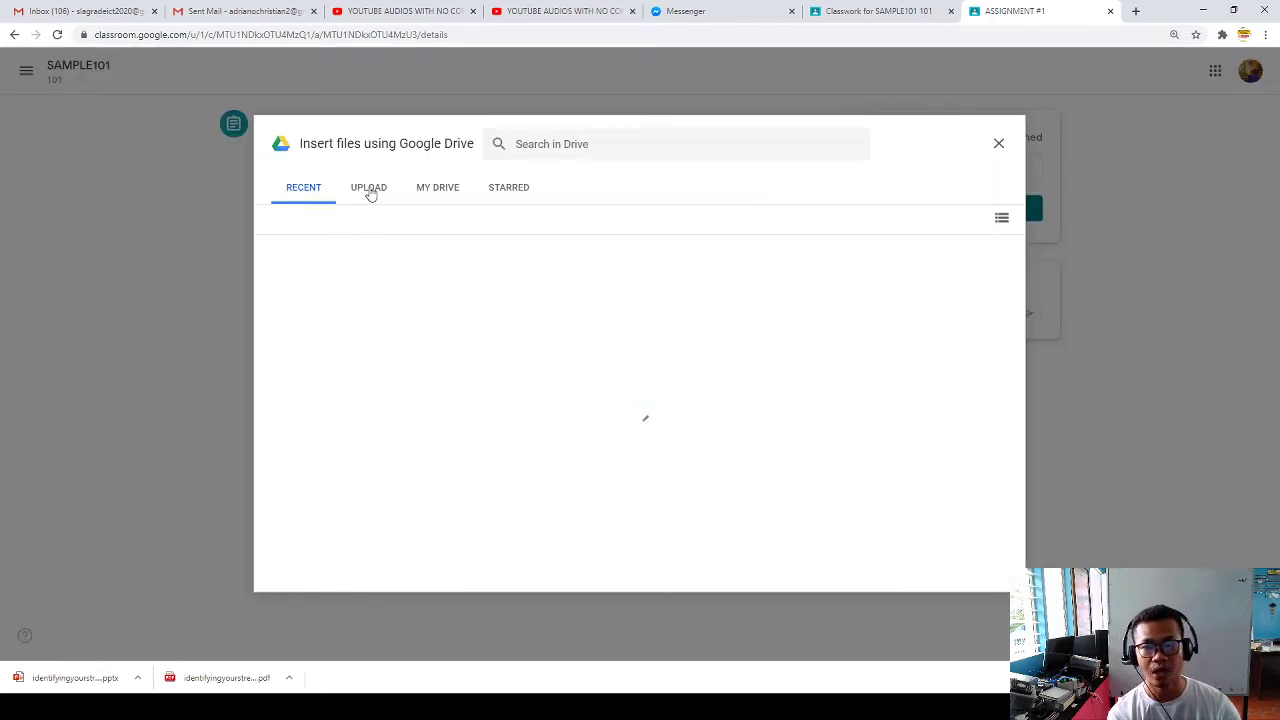
click(370, 192)
click(637, 450)
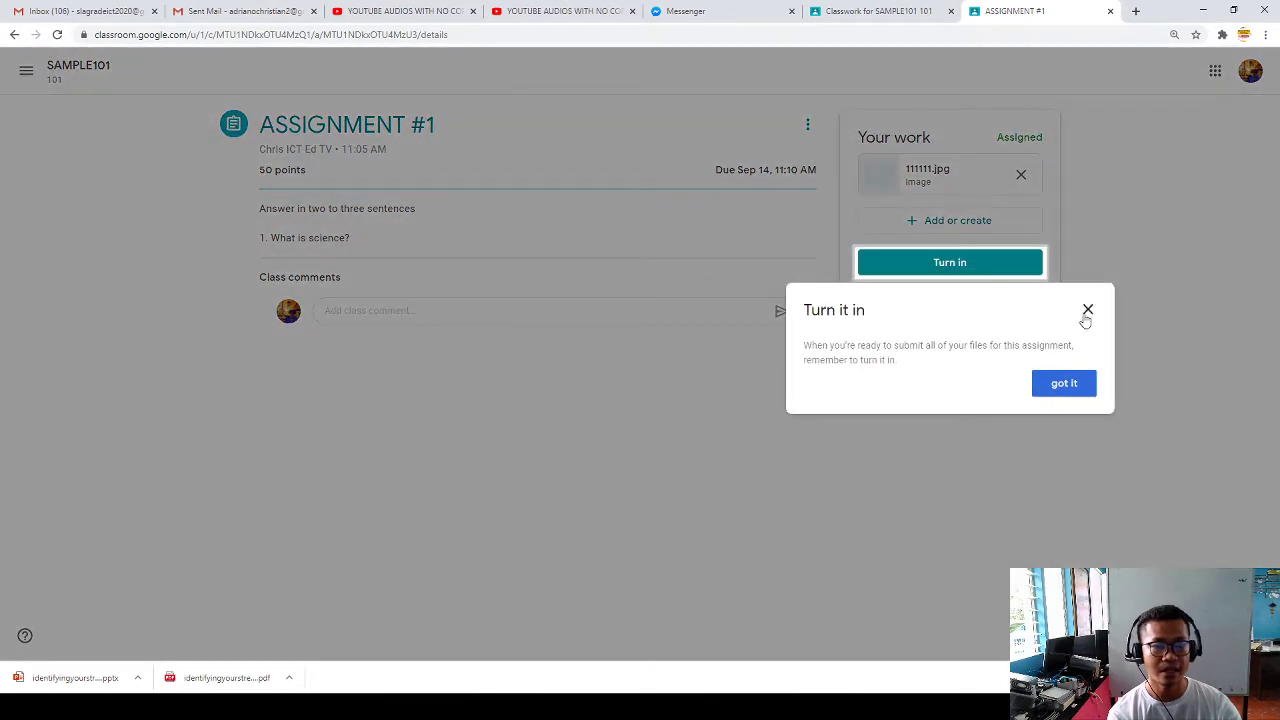
Step: Upload the Word document from the computer as the second file attachment
click(1089, 311)
click(952, 222)
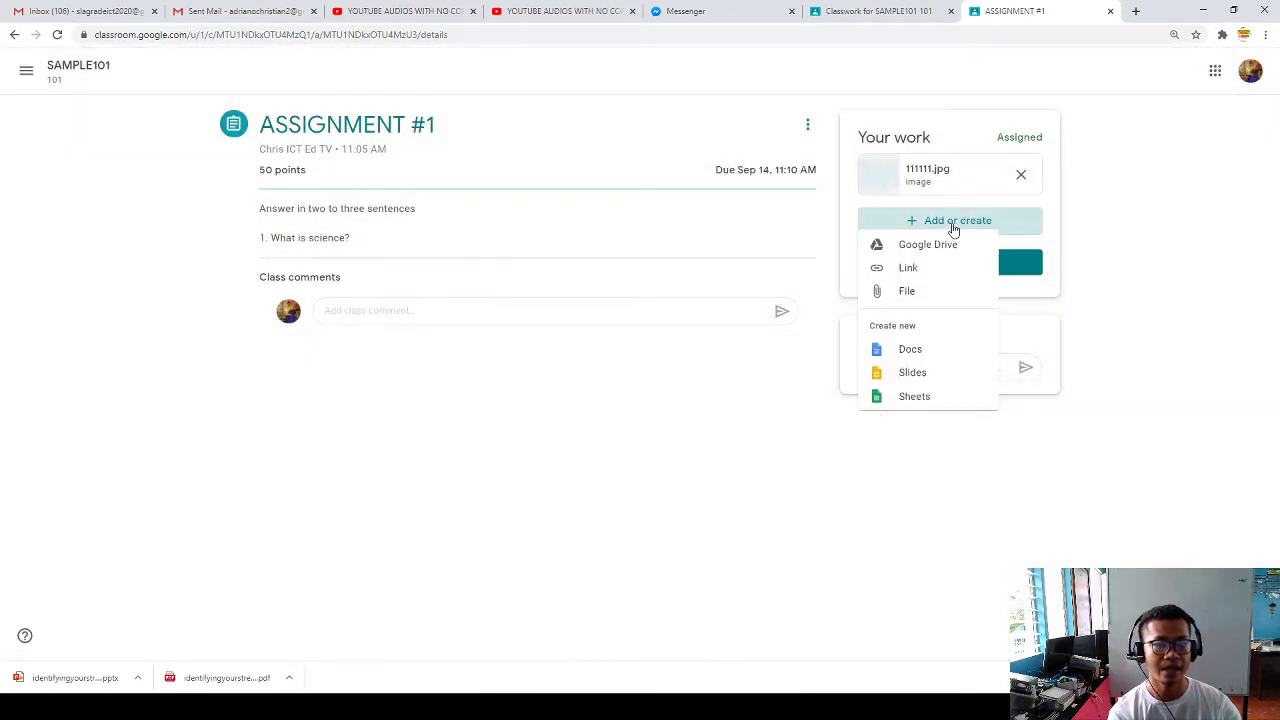
click(909, 300)
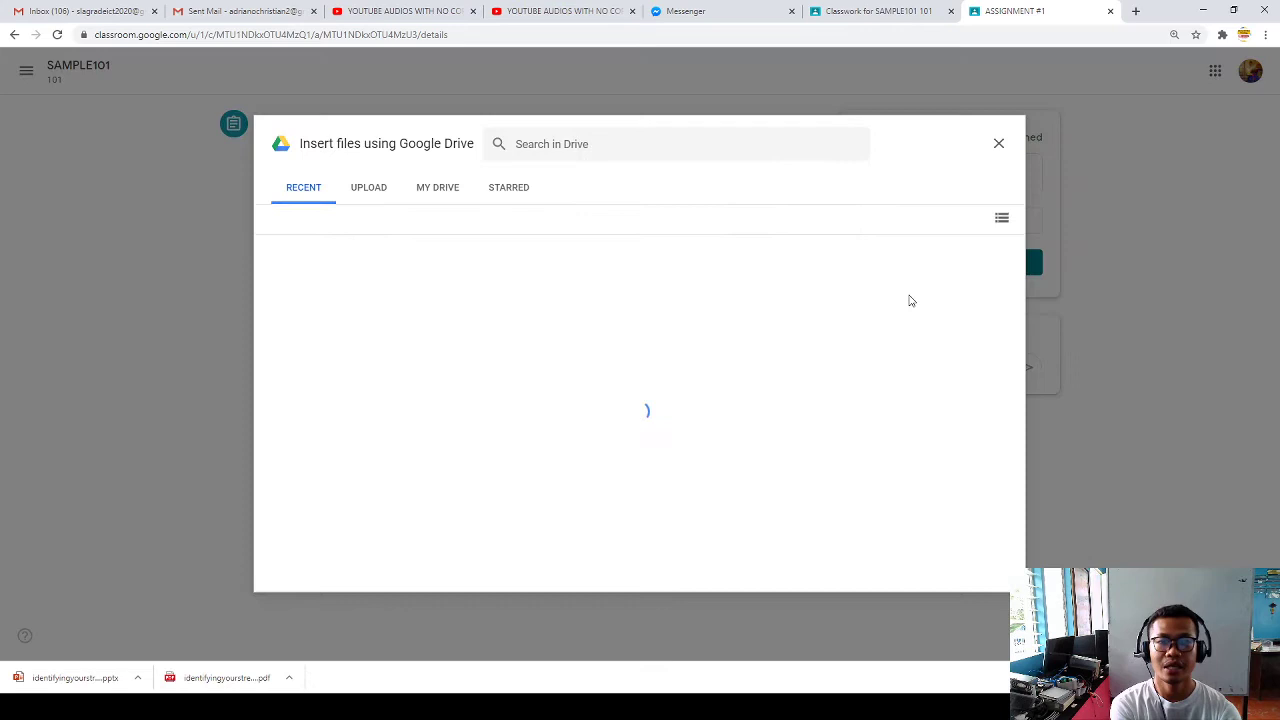
click(368, 190)
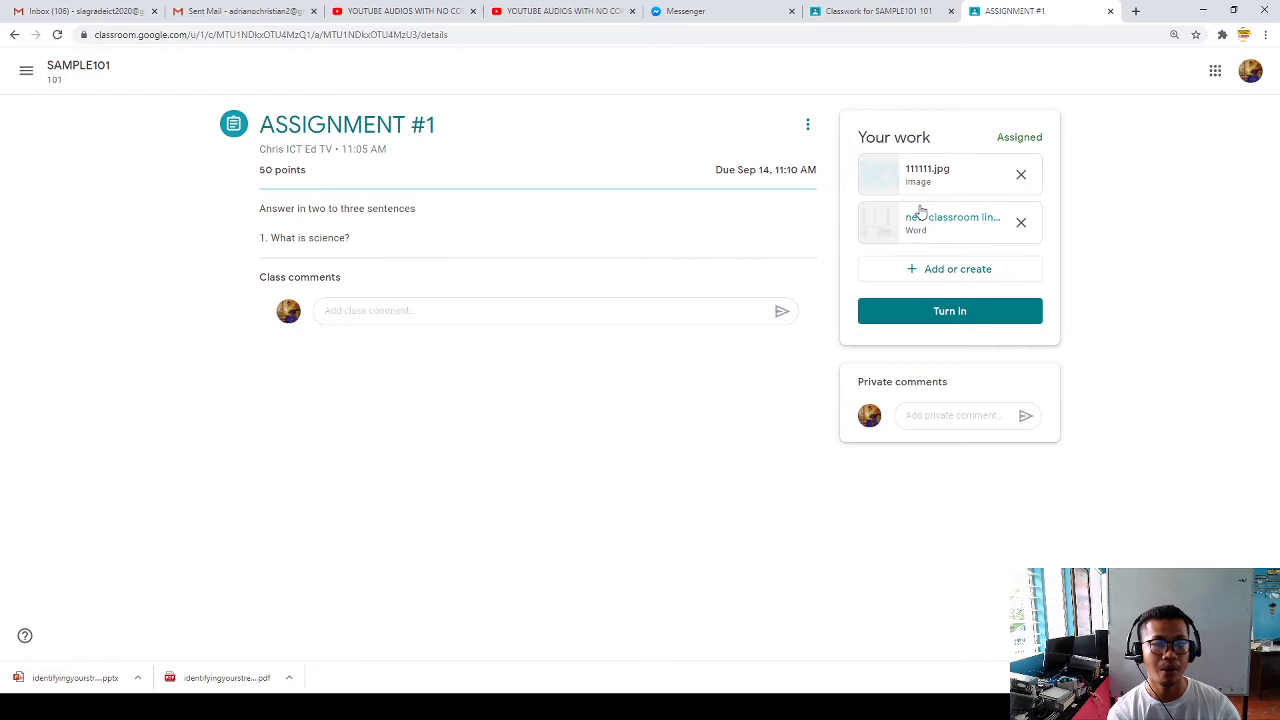
click(945, 270)
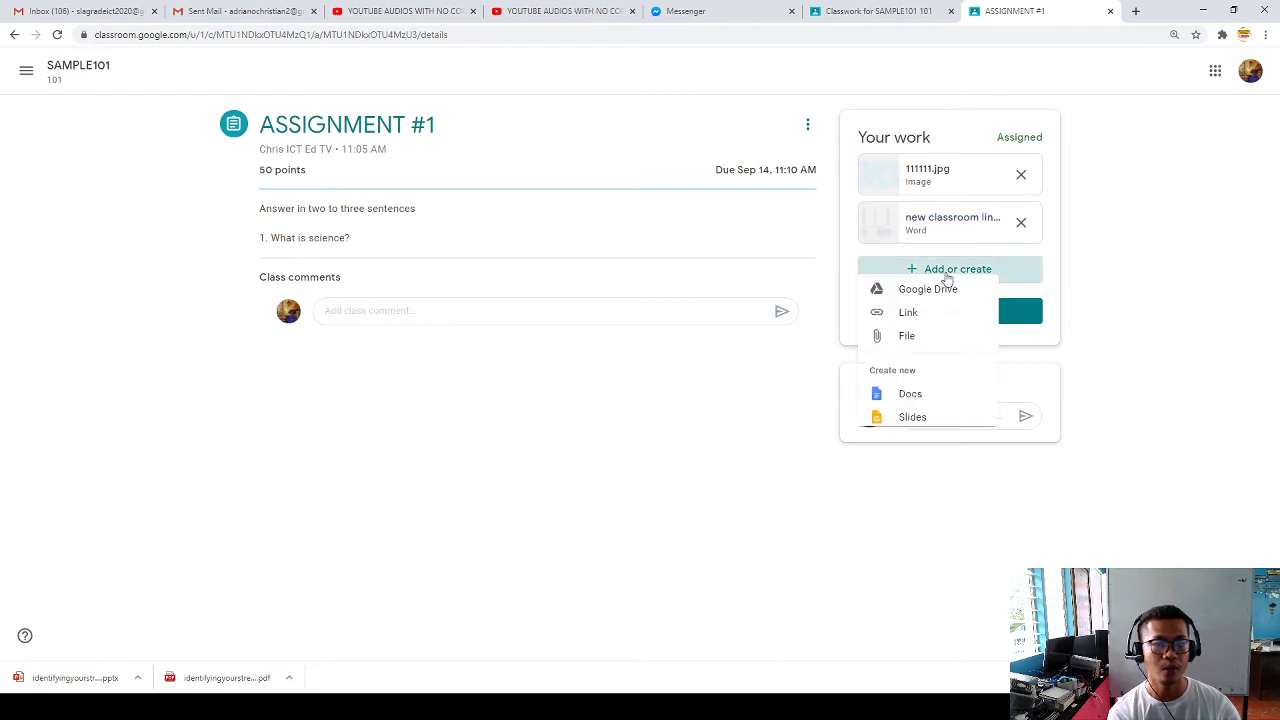
Step: Upload the video '1. HOW TO ACCES…' from the computer as the third attachment
click(913, 348)
click(372, 195)
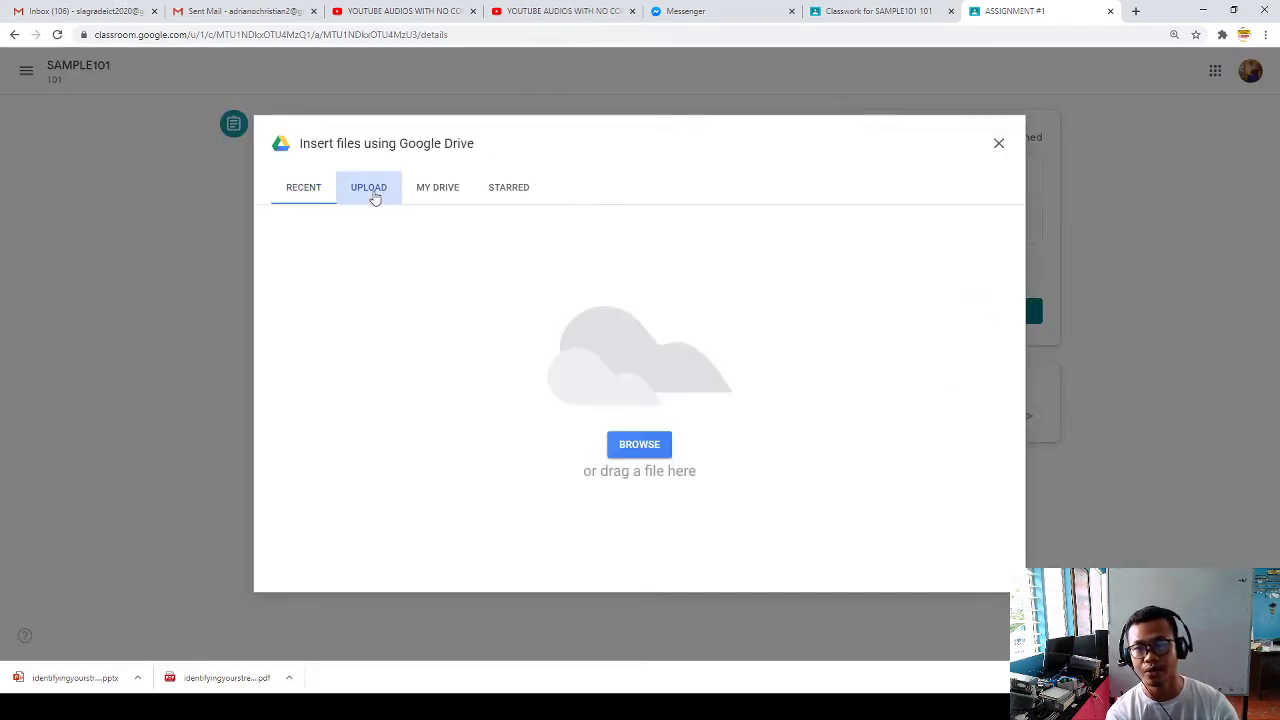
click(655, 450)
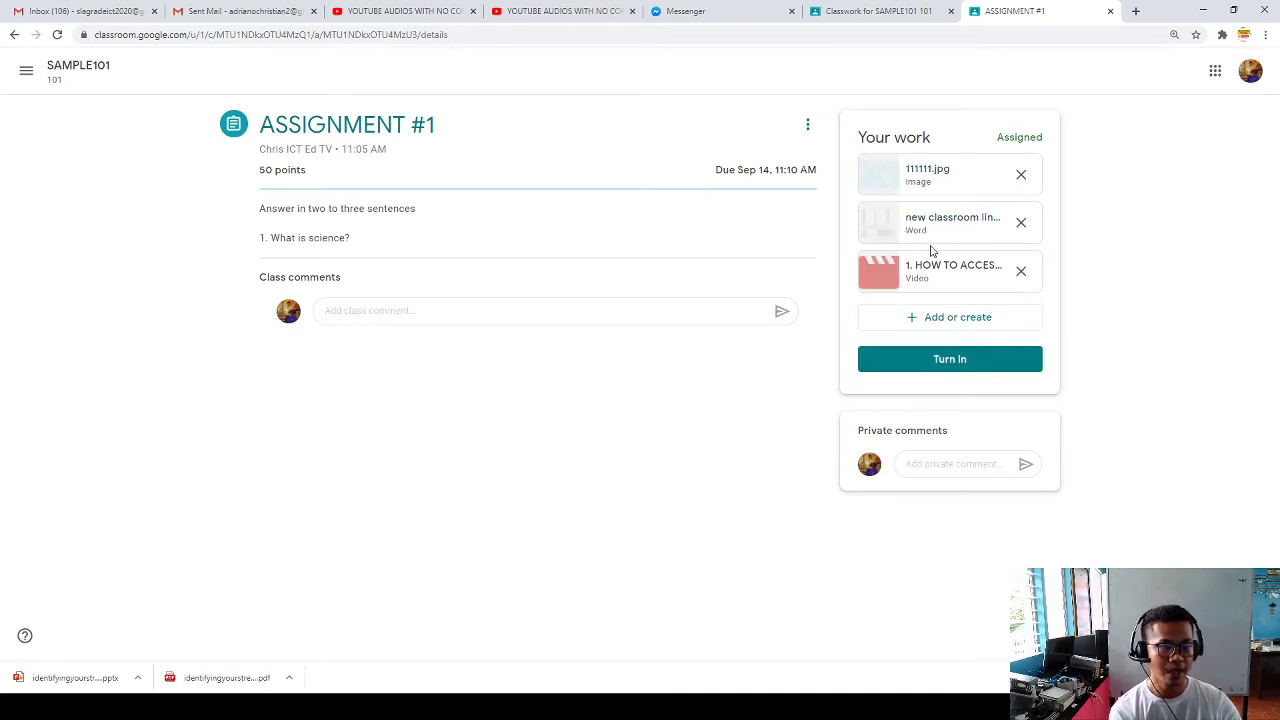
click(919, 466)
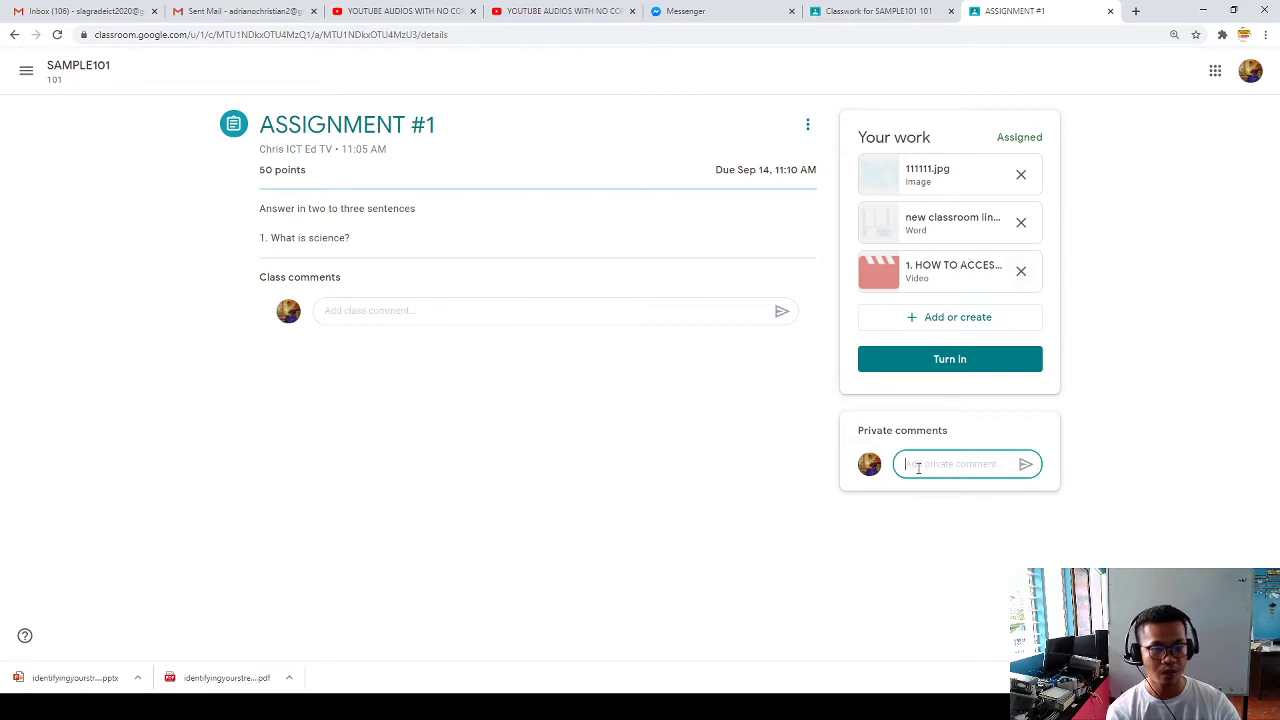
Step: Turn in the work and post 'Tchr. I am done with my assignment. Thank you.'
text(t)
key(BackSpace)
key(BackSpace)
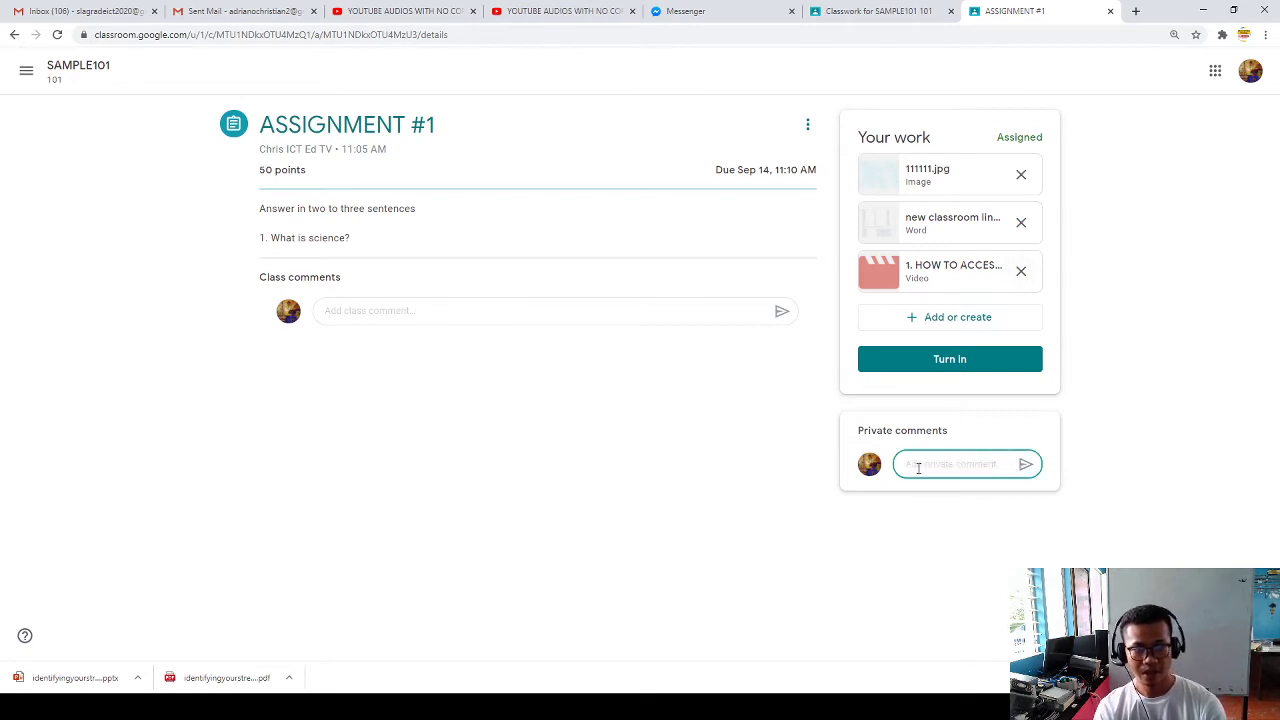
text(Tchr. )
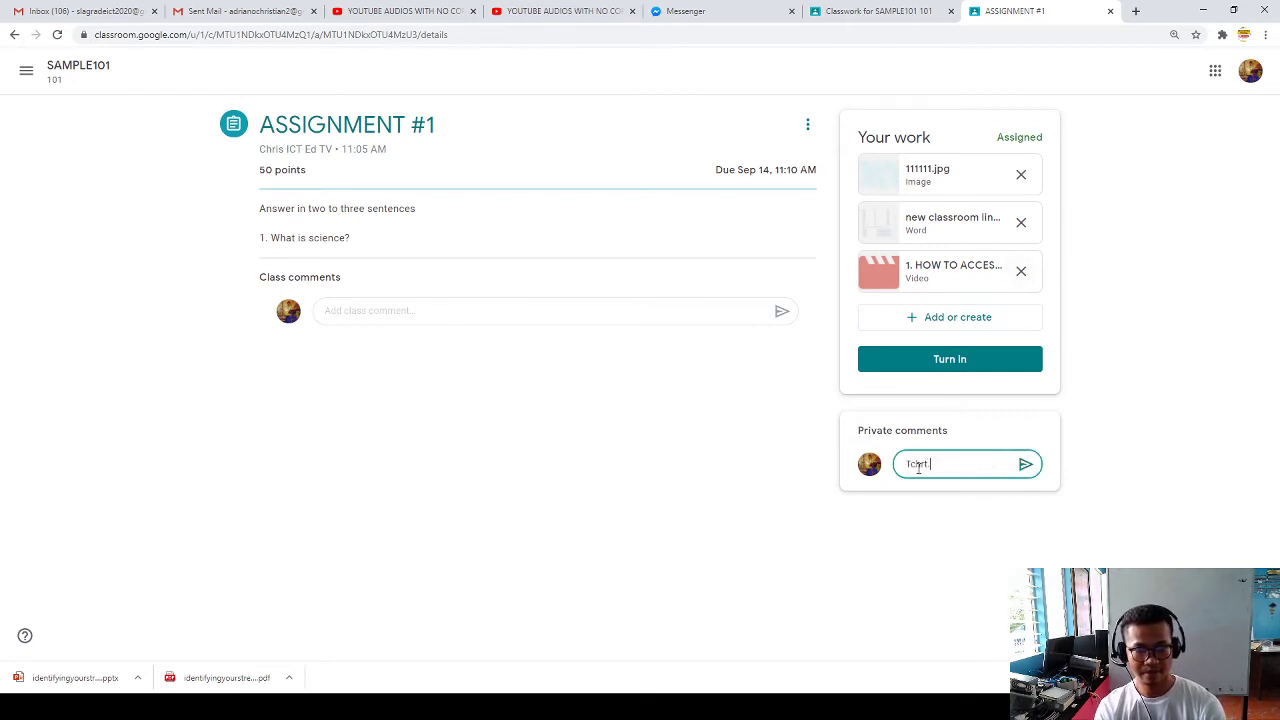
text(I am )
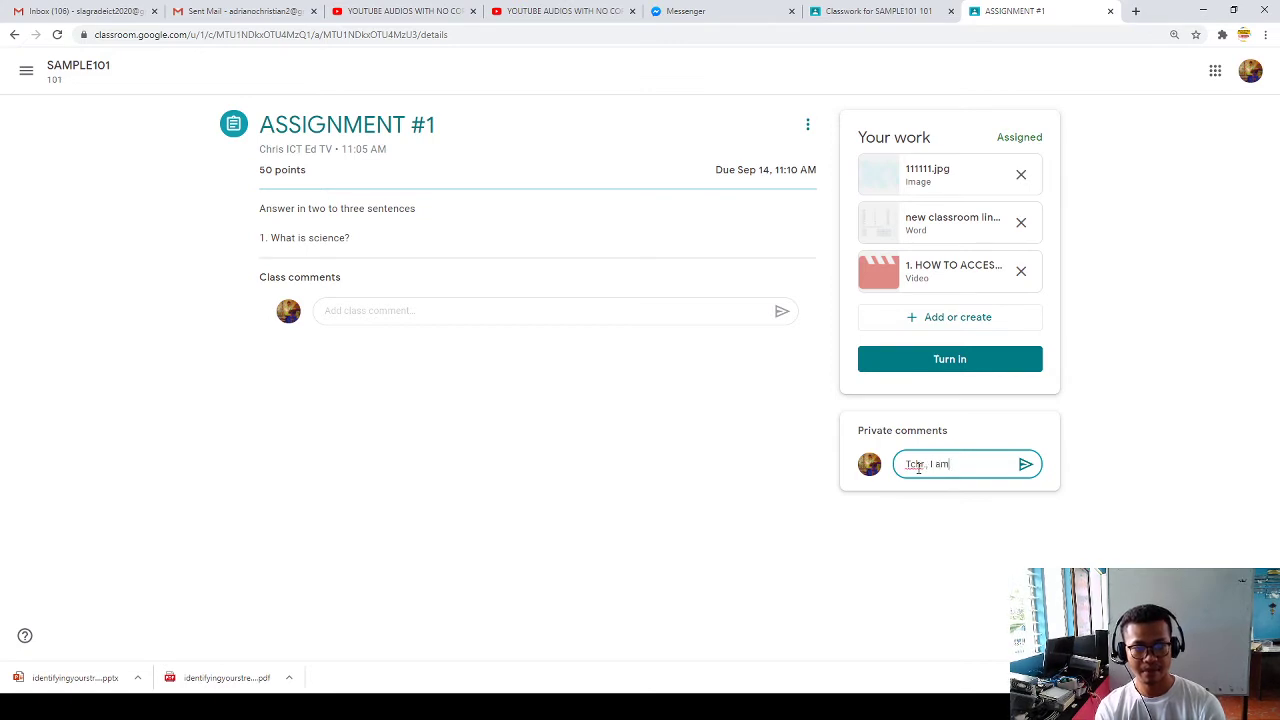
text(done with muy)
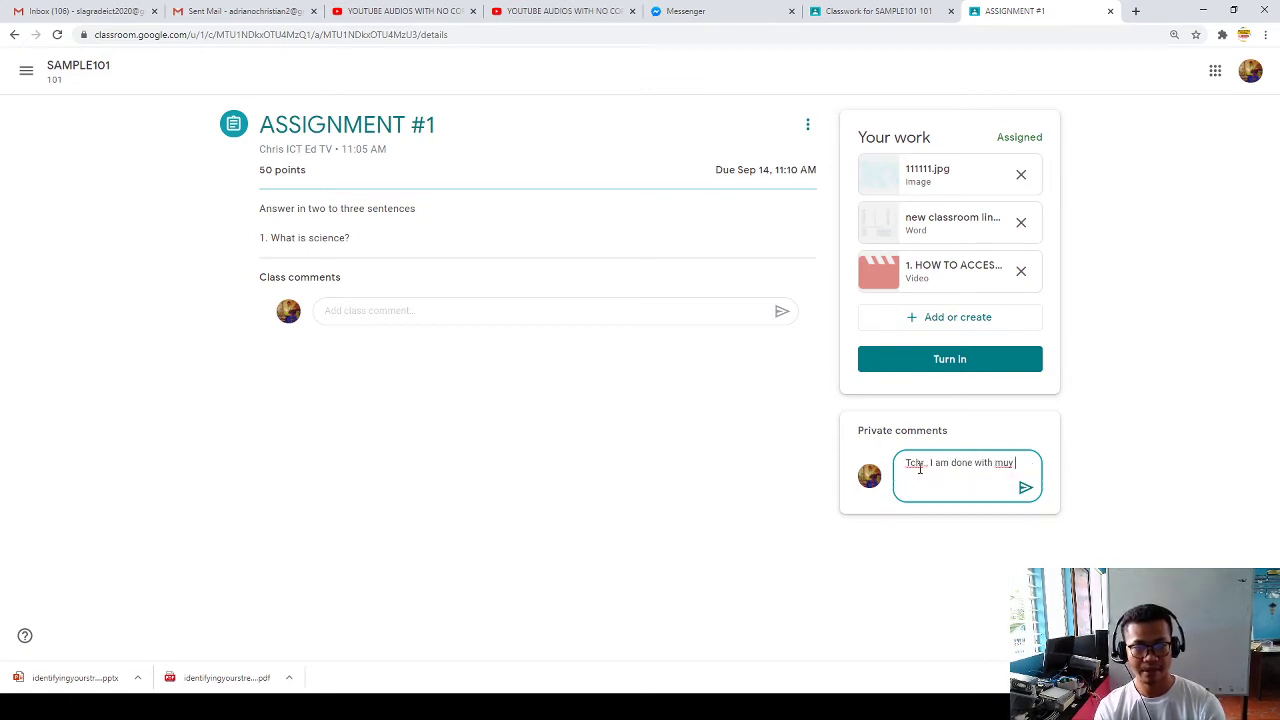
key(BackSpace)
key(BackSpace)
text(y as)
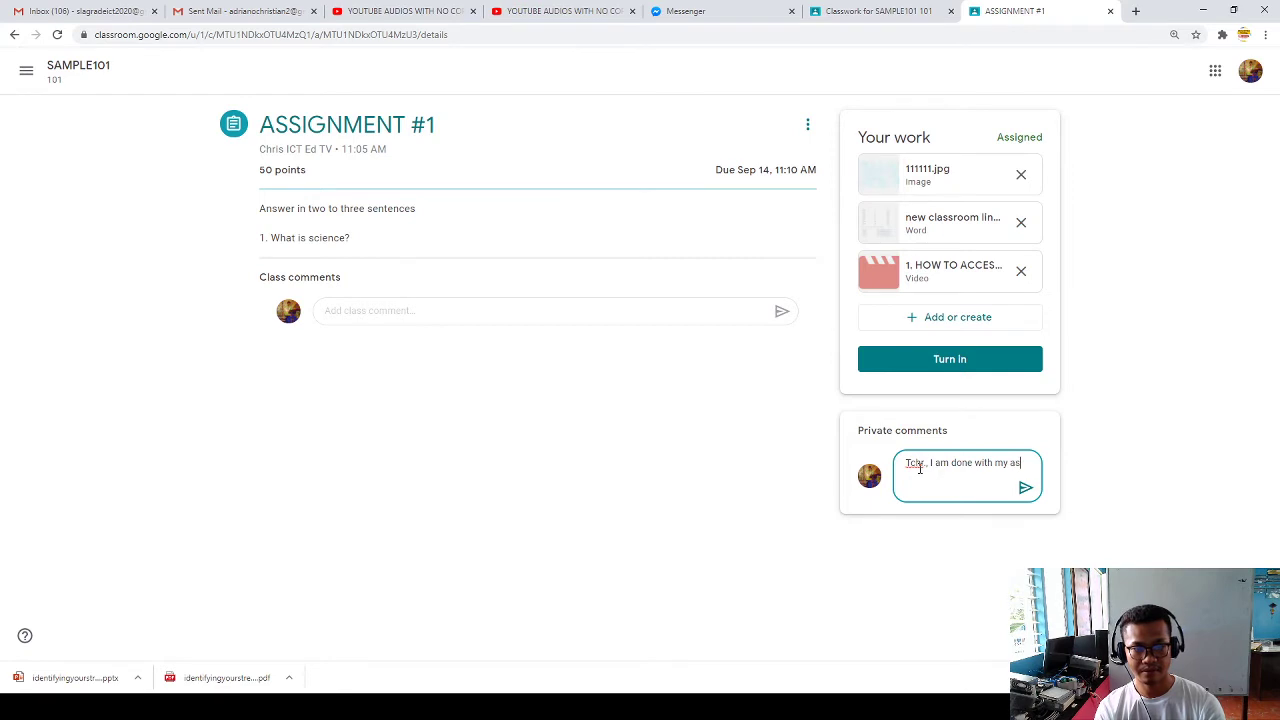
text(signment. Than)
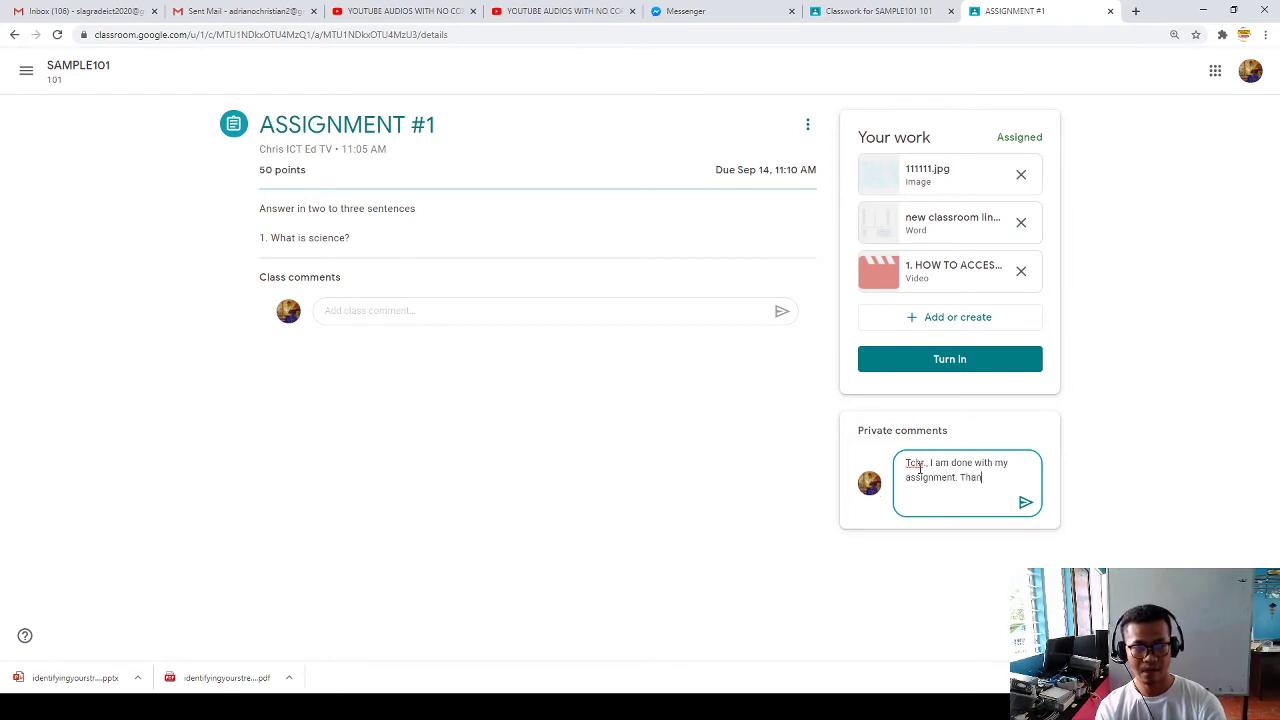
text(k you.)
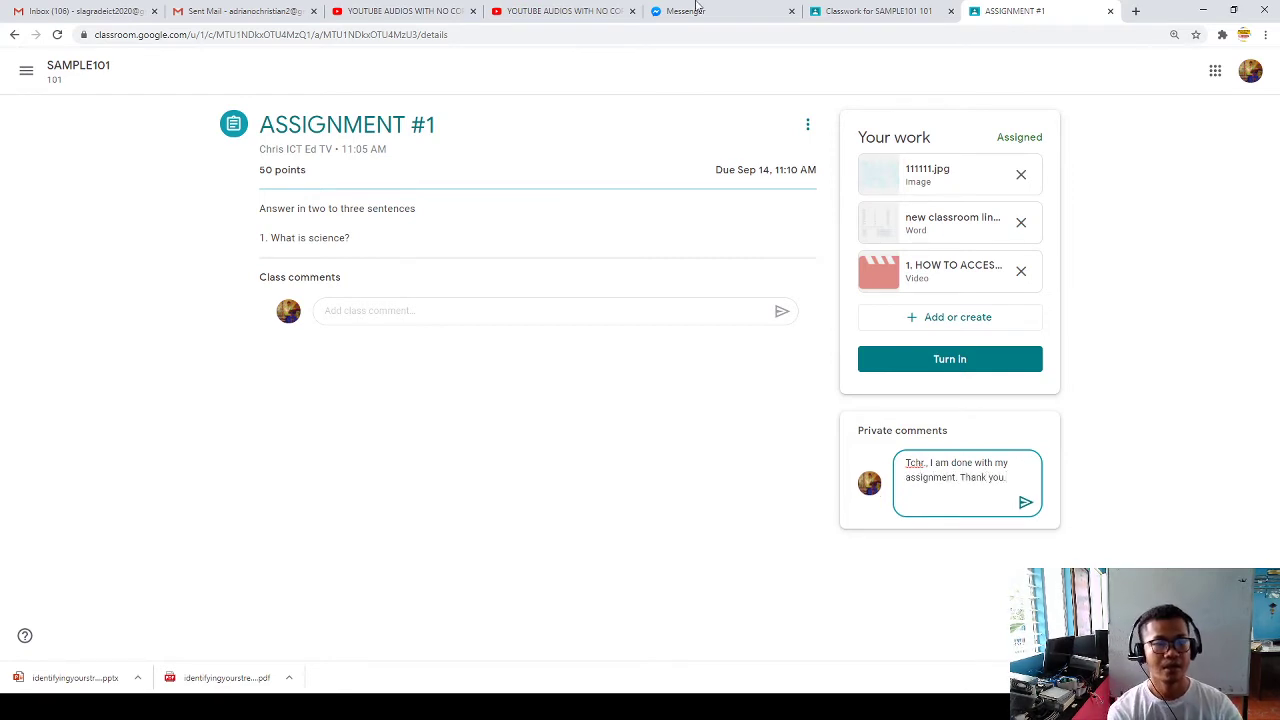
click(940, 363)
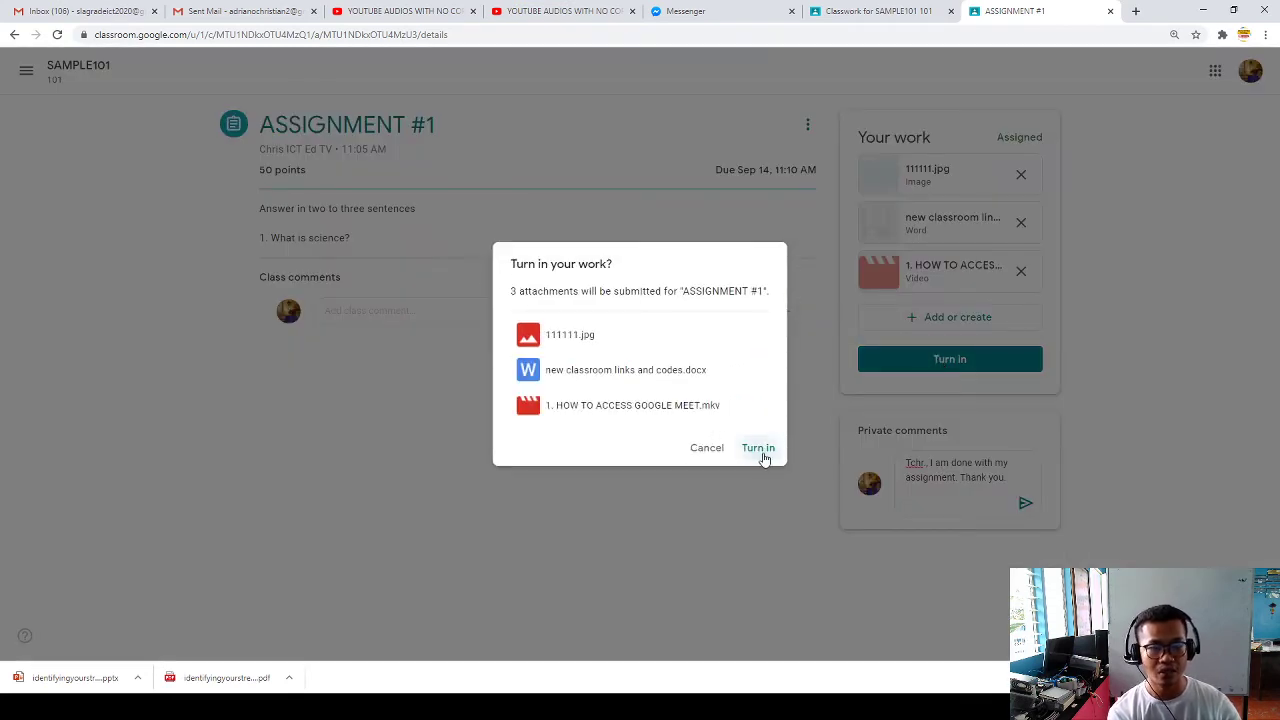
click(763, 450)
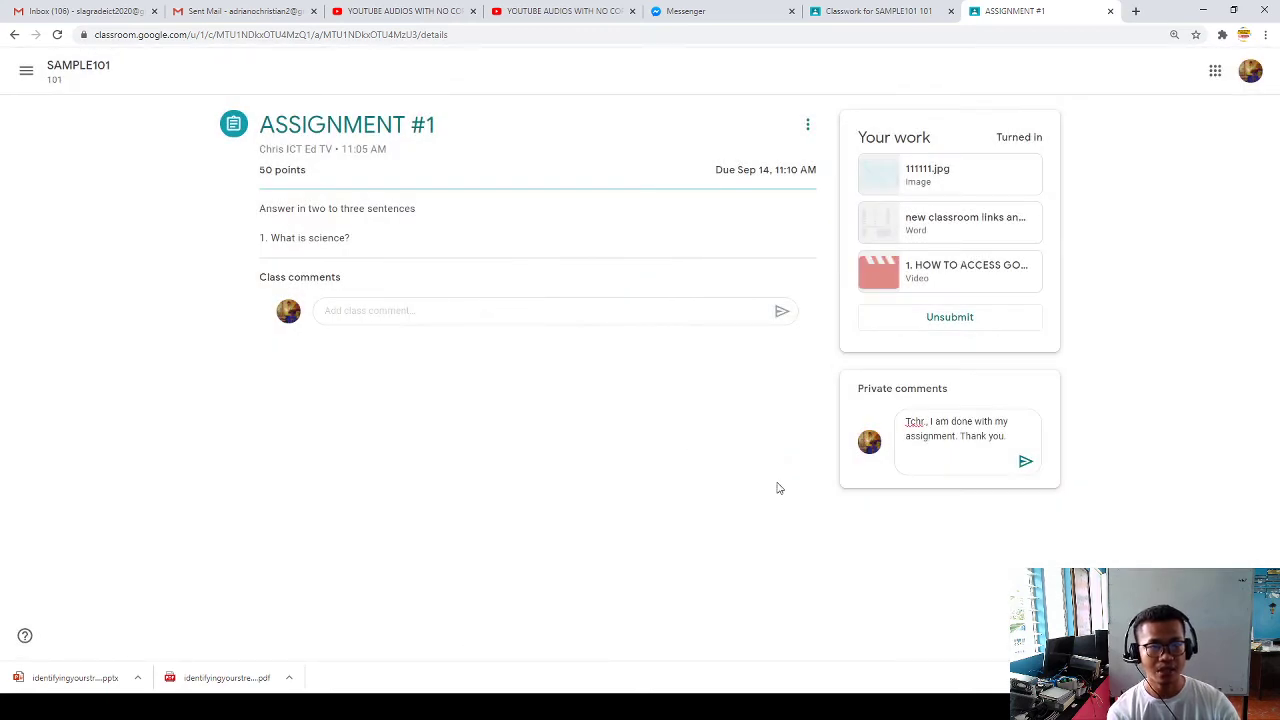
click(1023, 467)
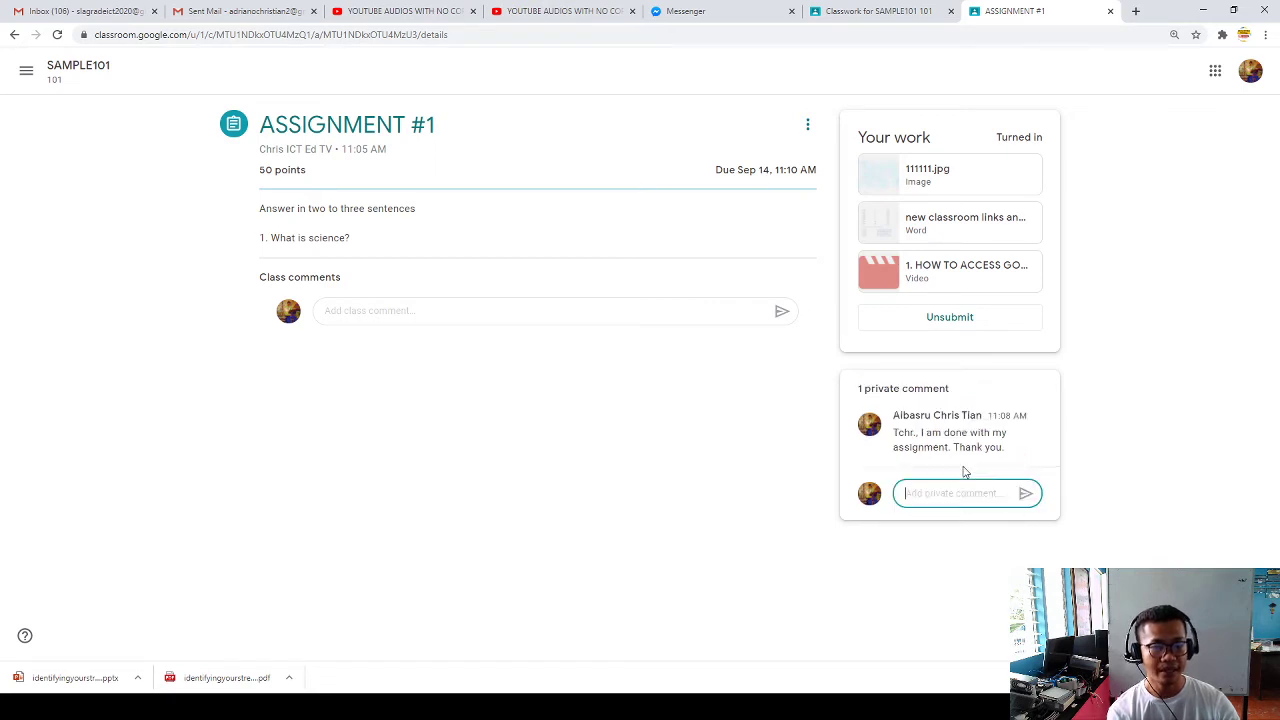
Step: As teacher, open ASSIGNMENT #1's Student work showing one turned-in submission with three attachments
click(889, 8)
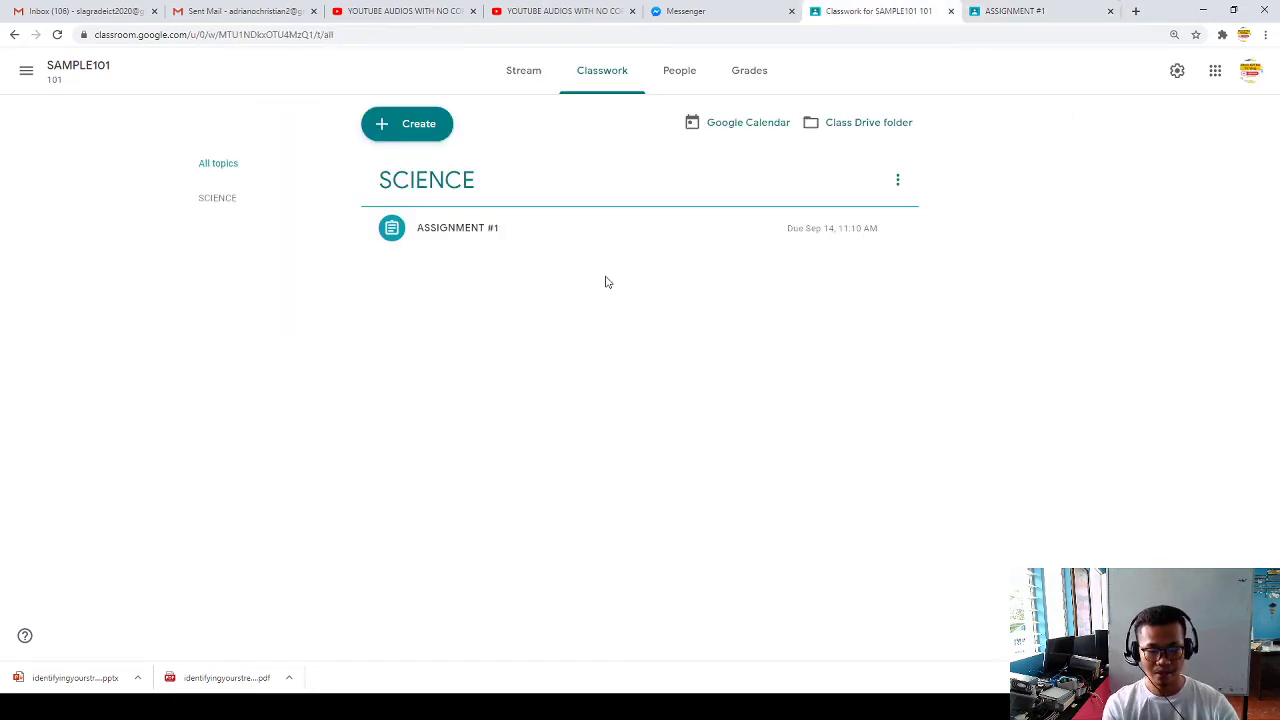
key(F5)
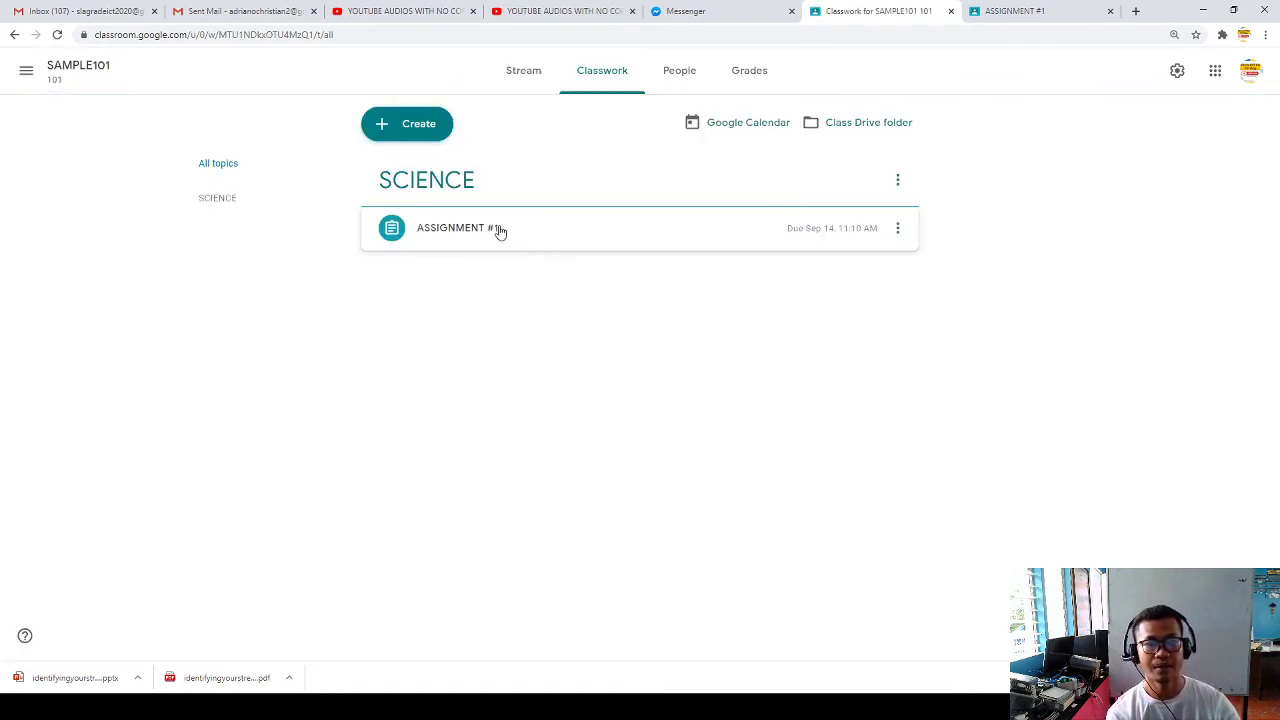
click(500, 231)
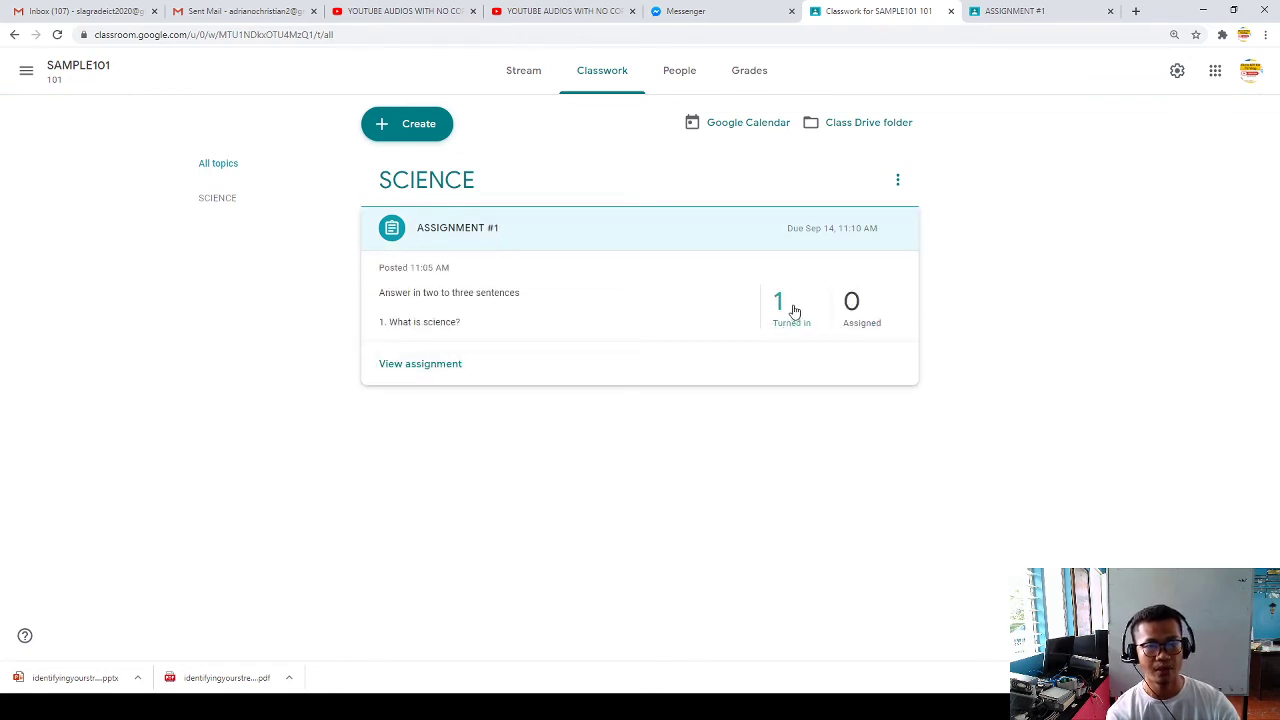
click(440, 364)
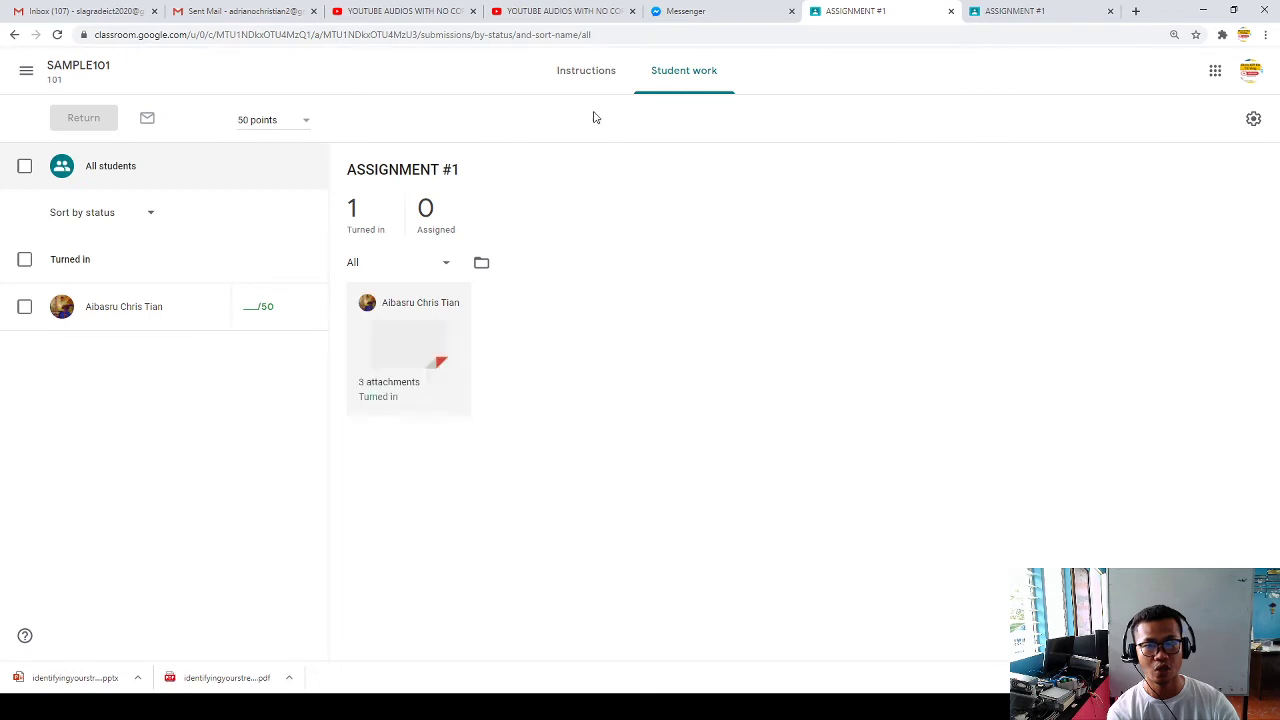
click(610, 79)
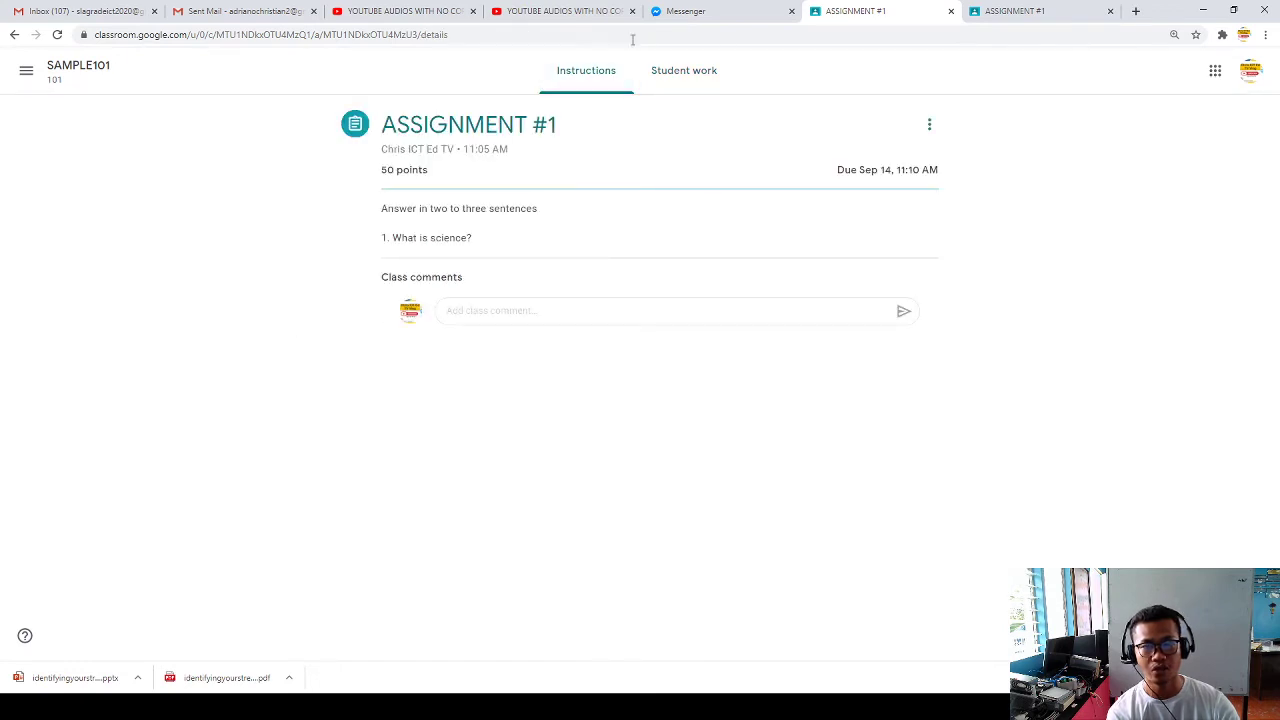
click(694, 80)
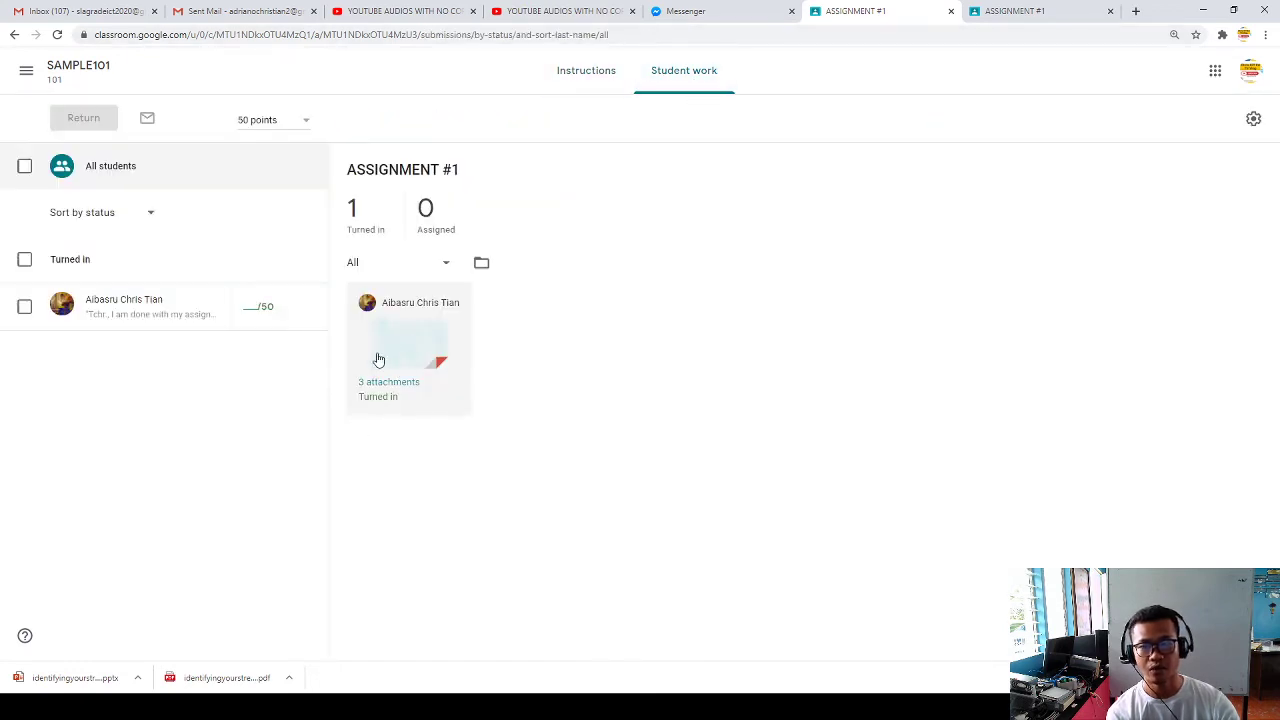
Step: Open the submission, preview the Word document, and play then pause the video
click(445, 393)
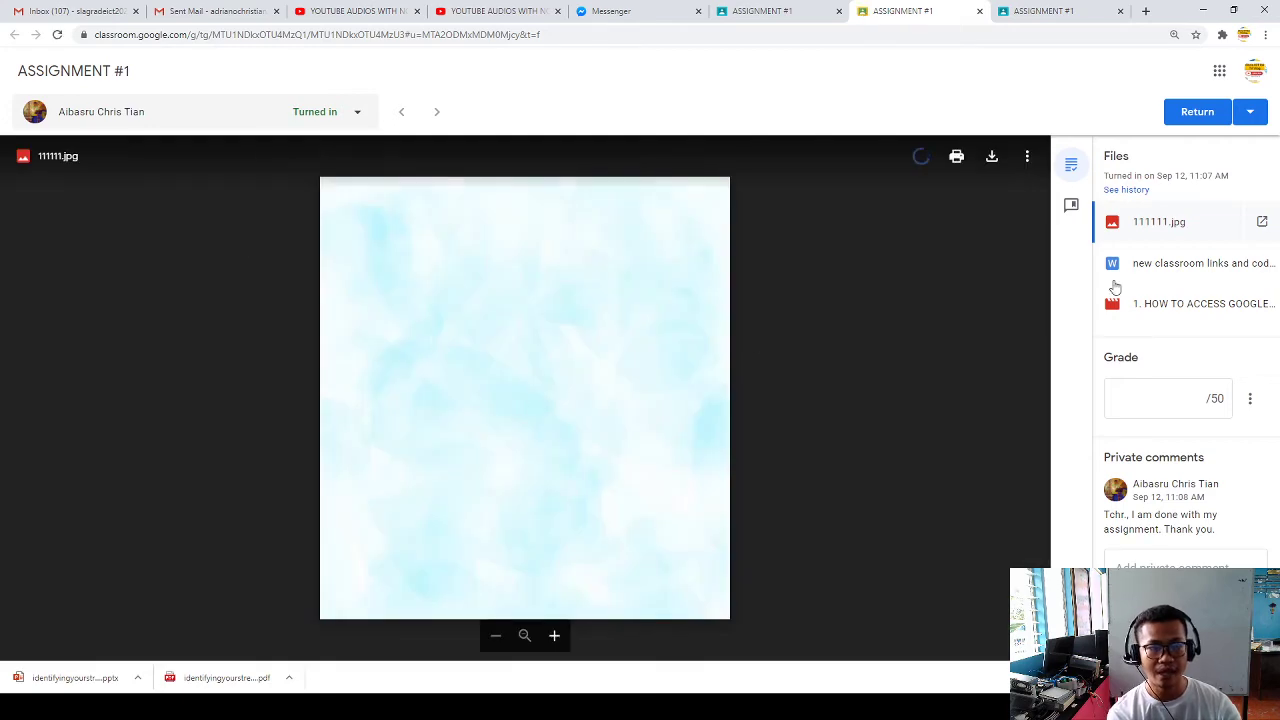
click(1160, 265)
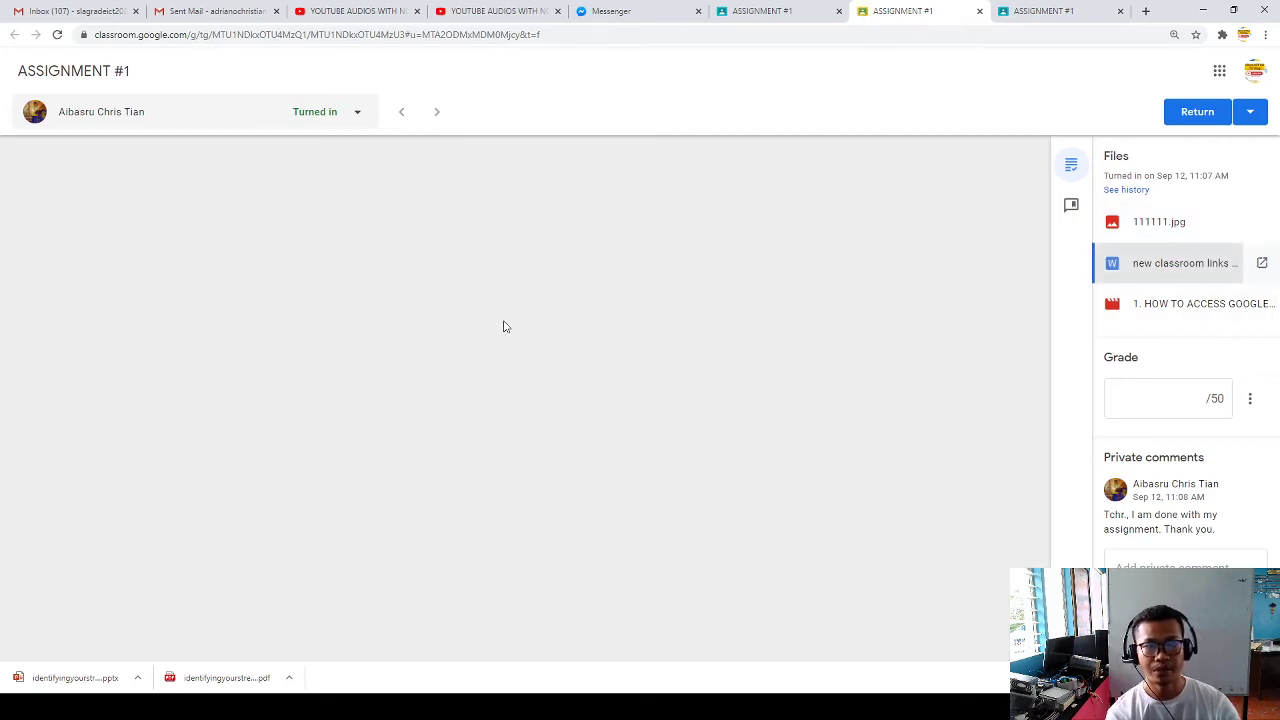
scroll(486, 325, down, 3)
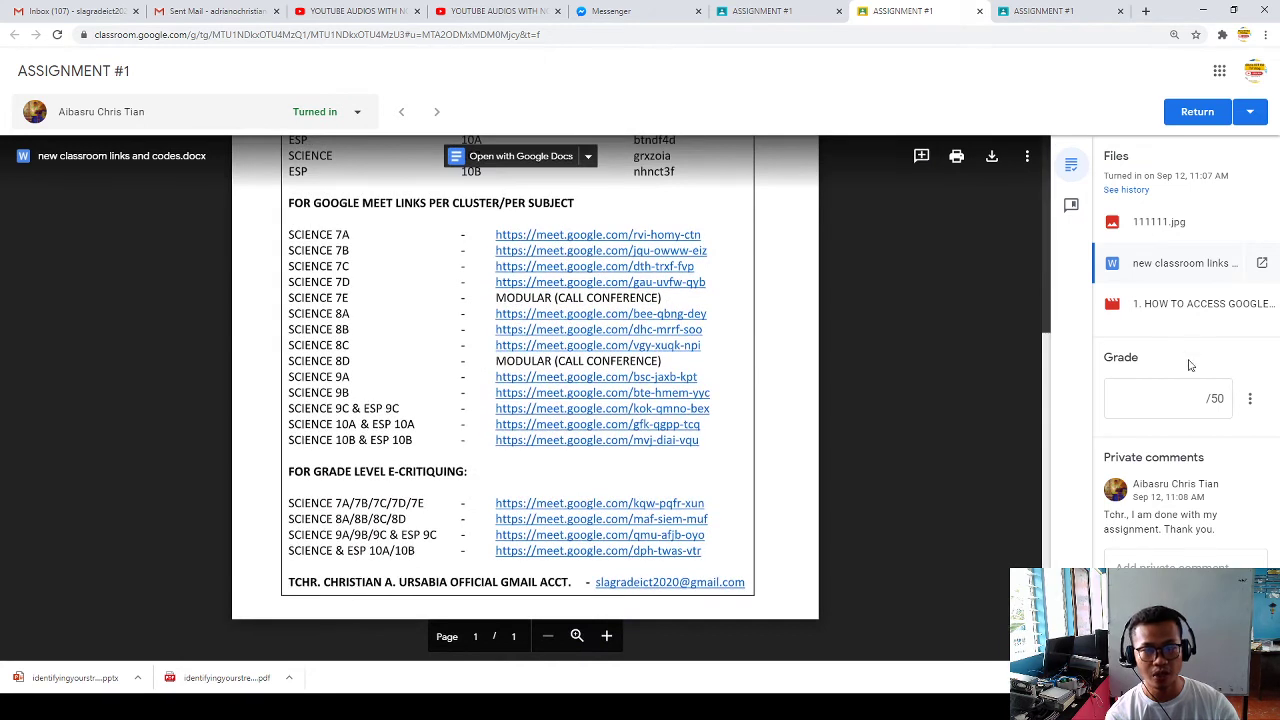
click(1177, 305)
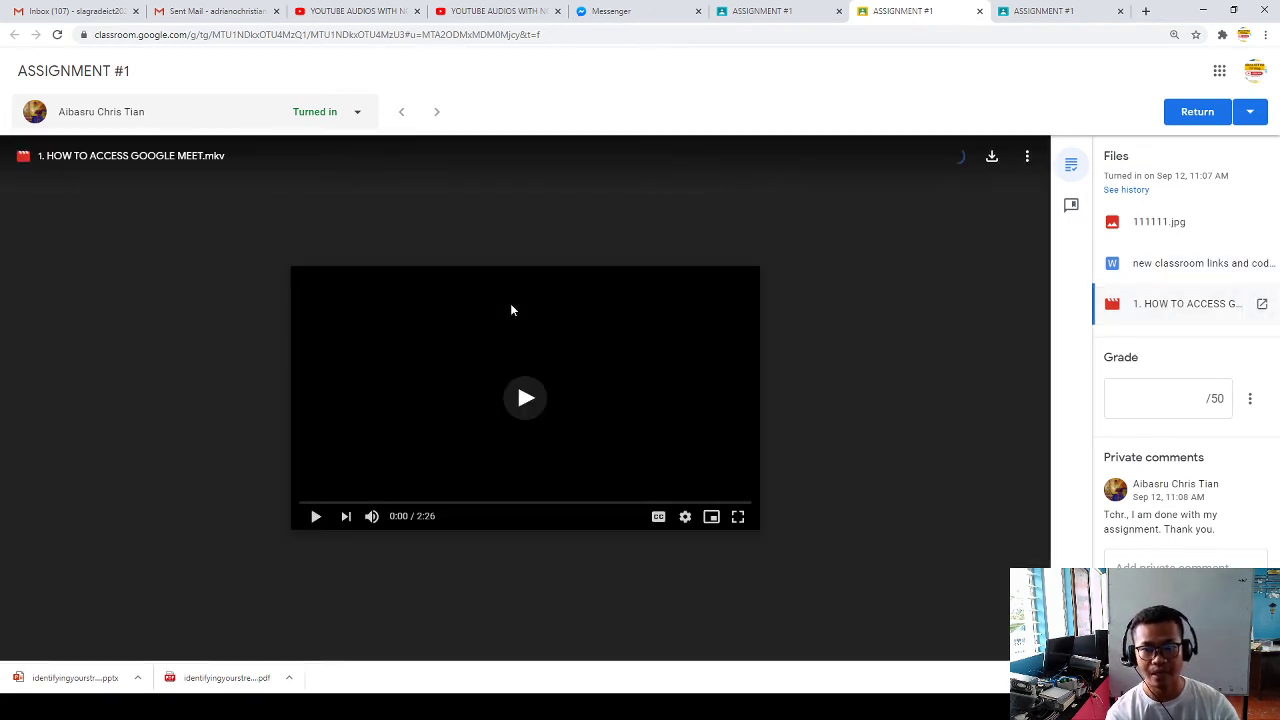
click(316, 518)
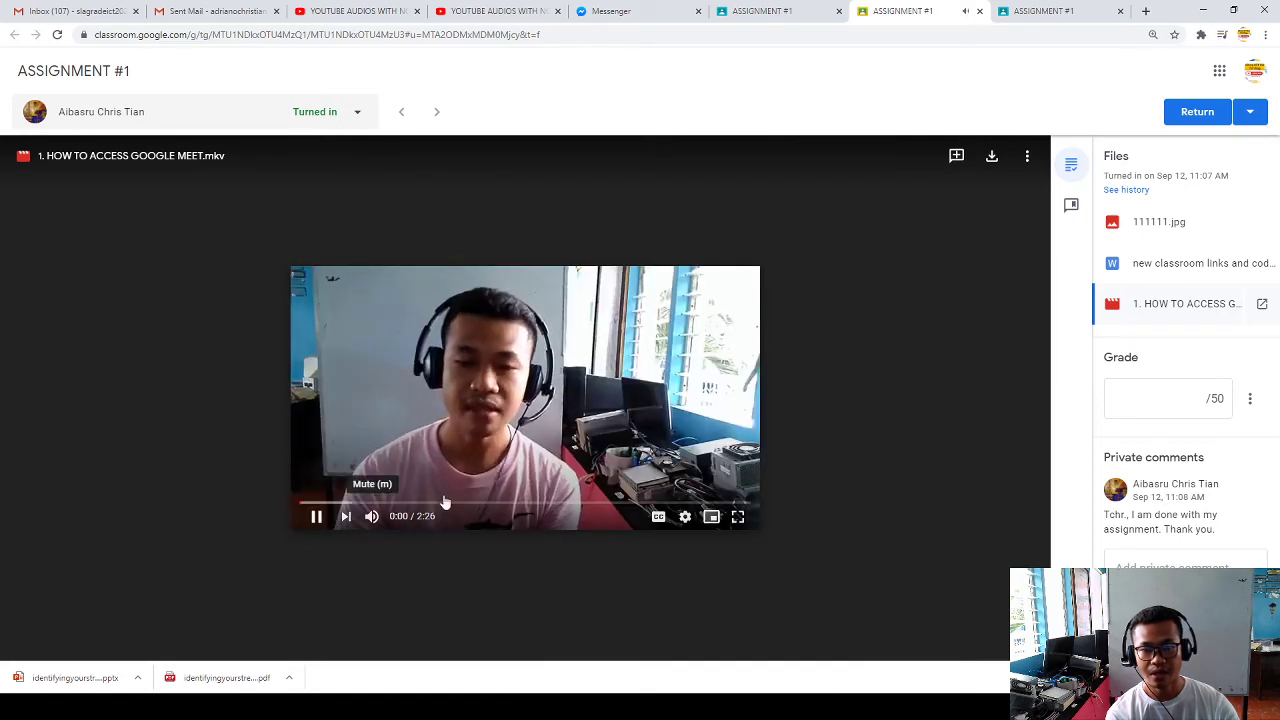
click(316, 518)
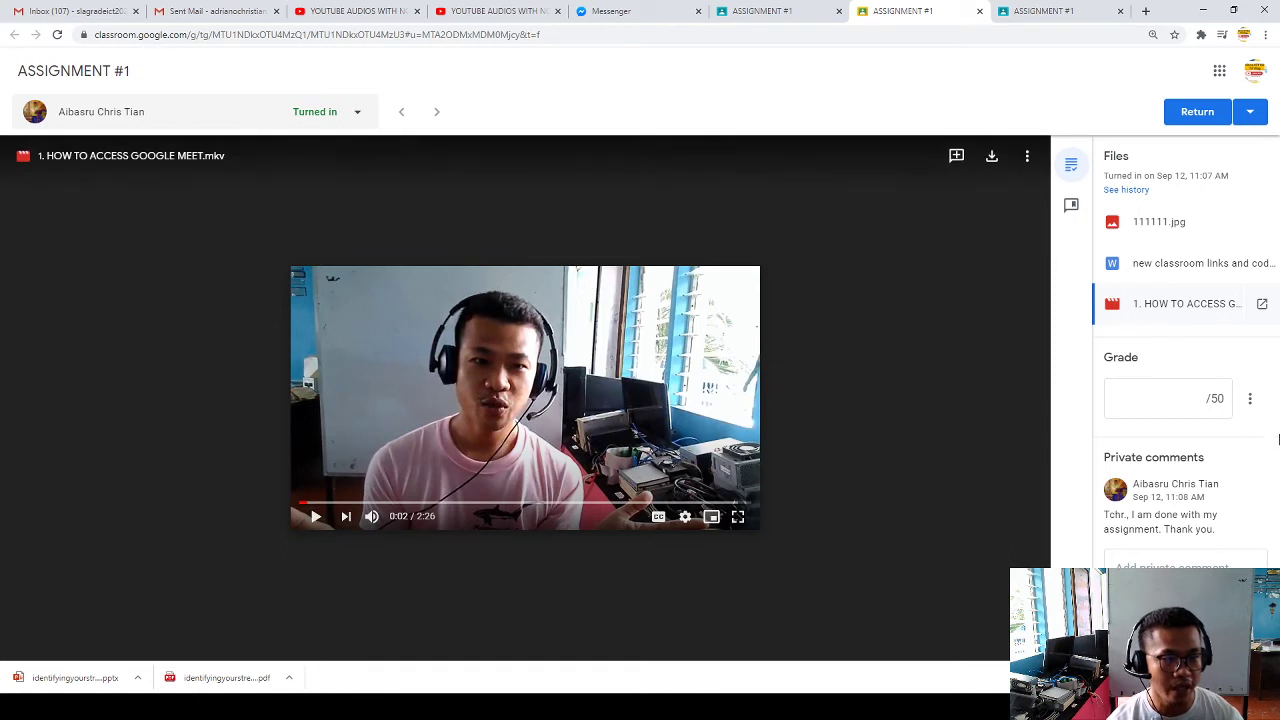
Step: Grade the work 50/50 with a congratulatory comment, return it, and check it shows Graded
click(1188, 401)
text(50)
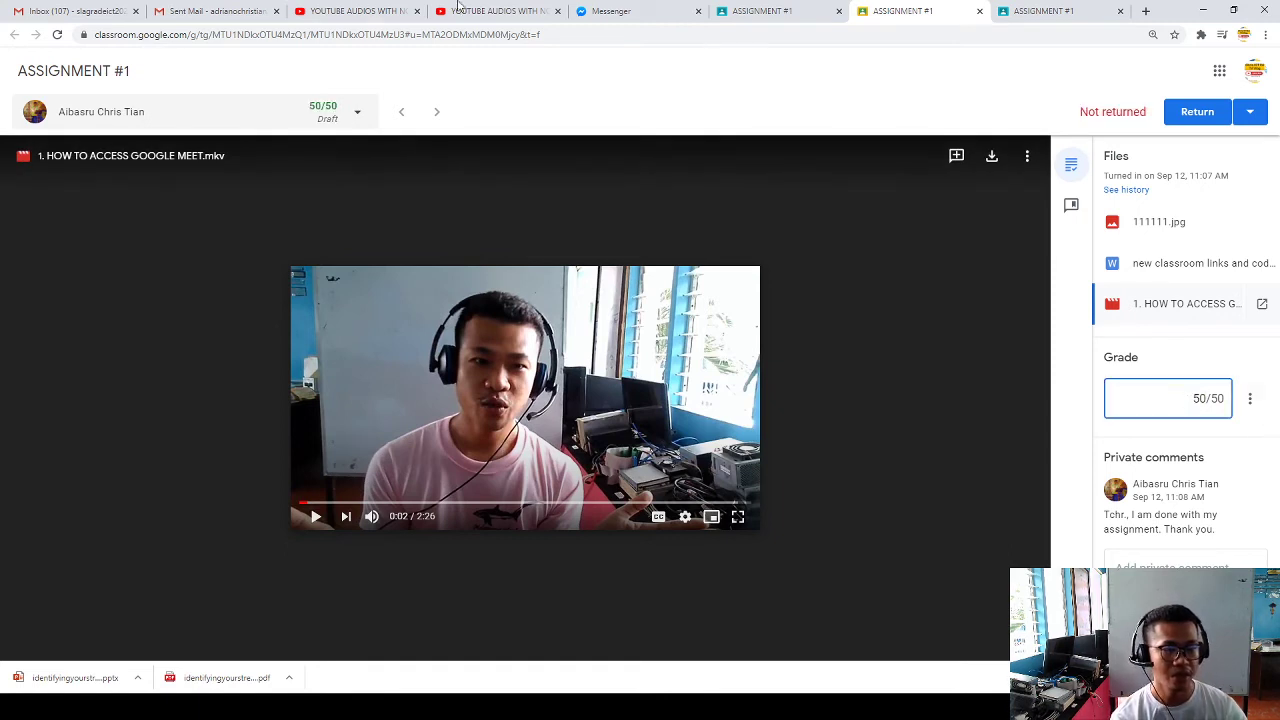
click(1185, 564)
text(Congr)
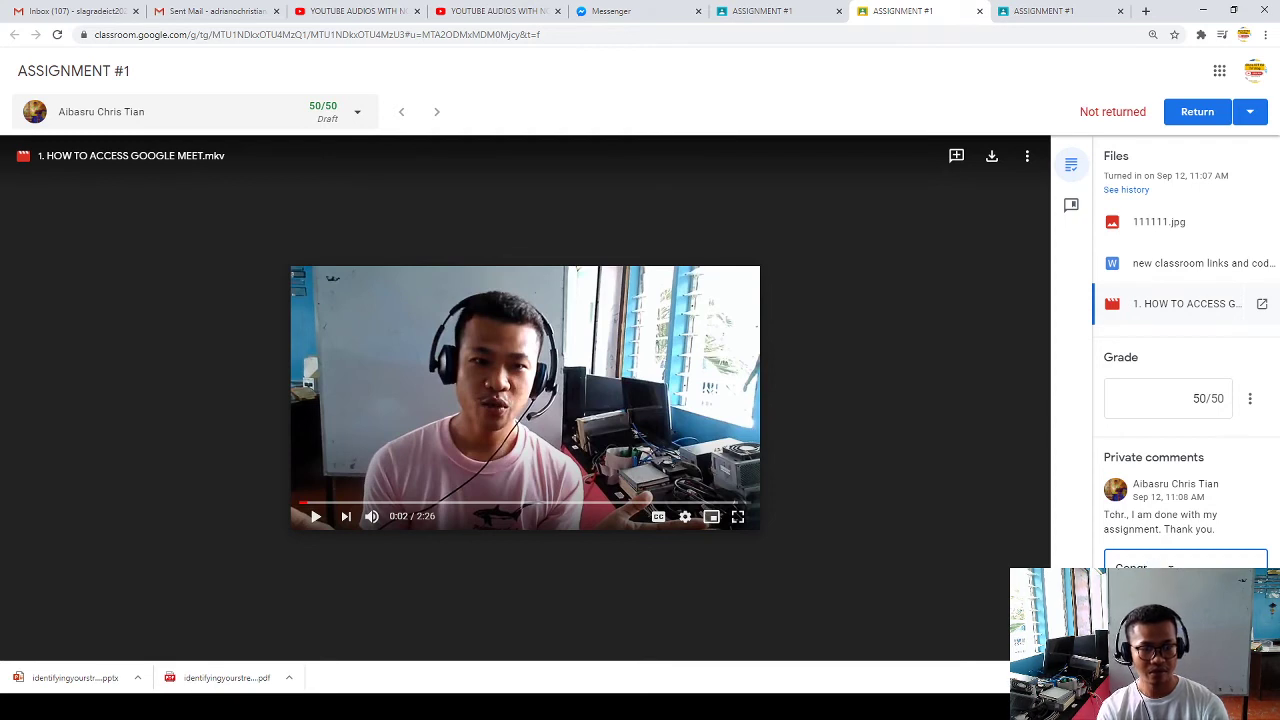
text(atulations!)
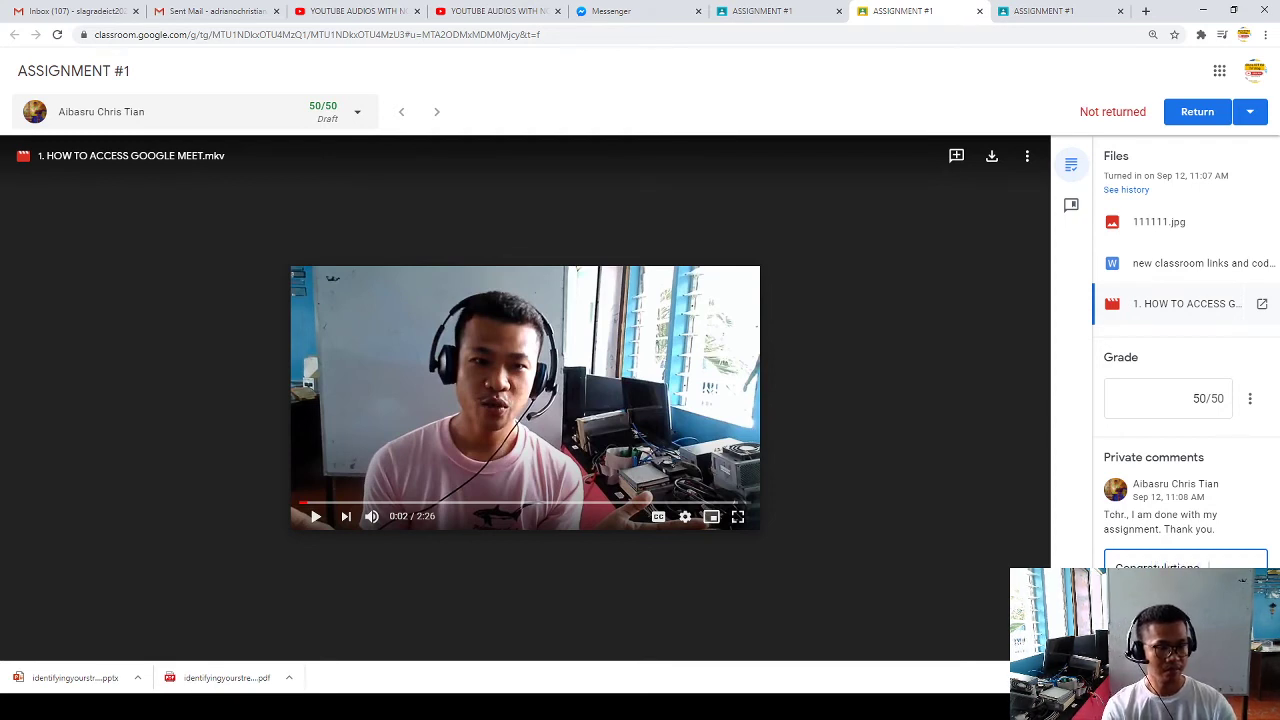
text(, Ch)
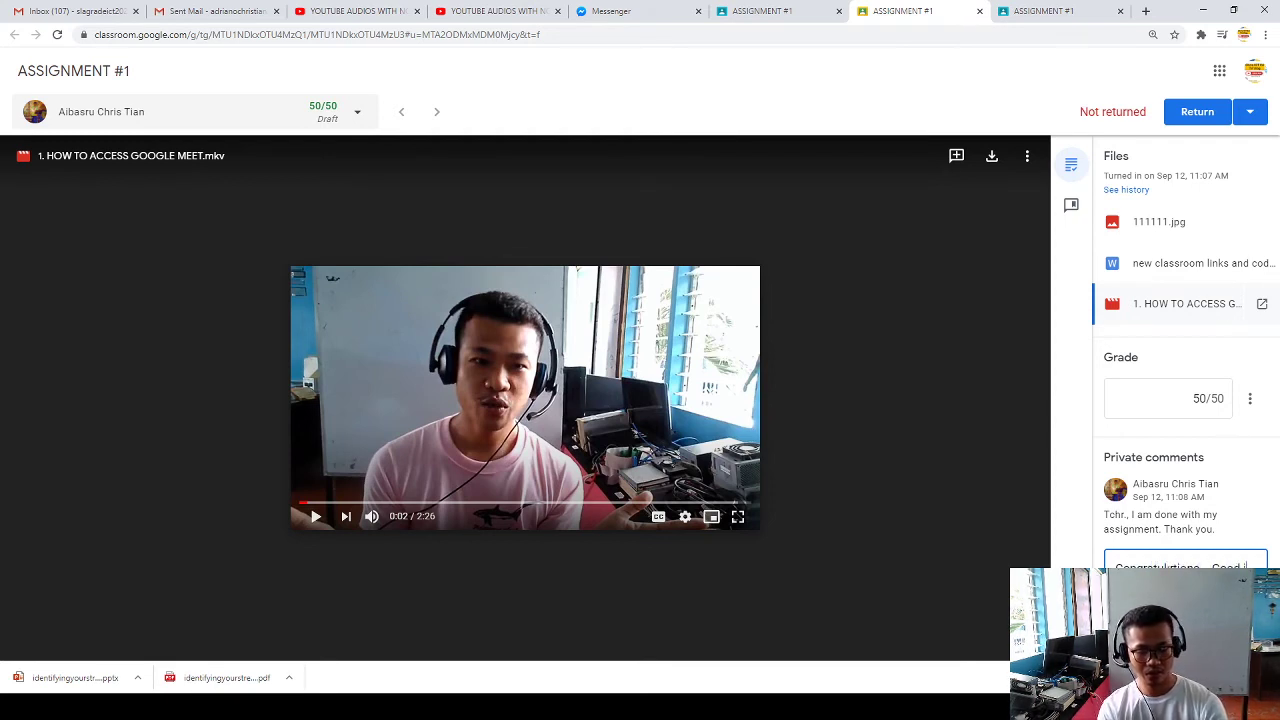
text(ob)
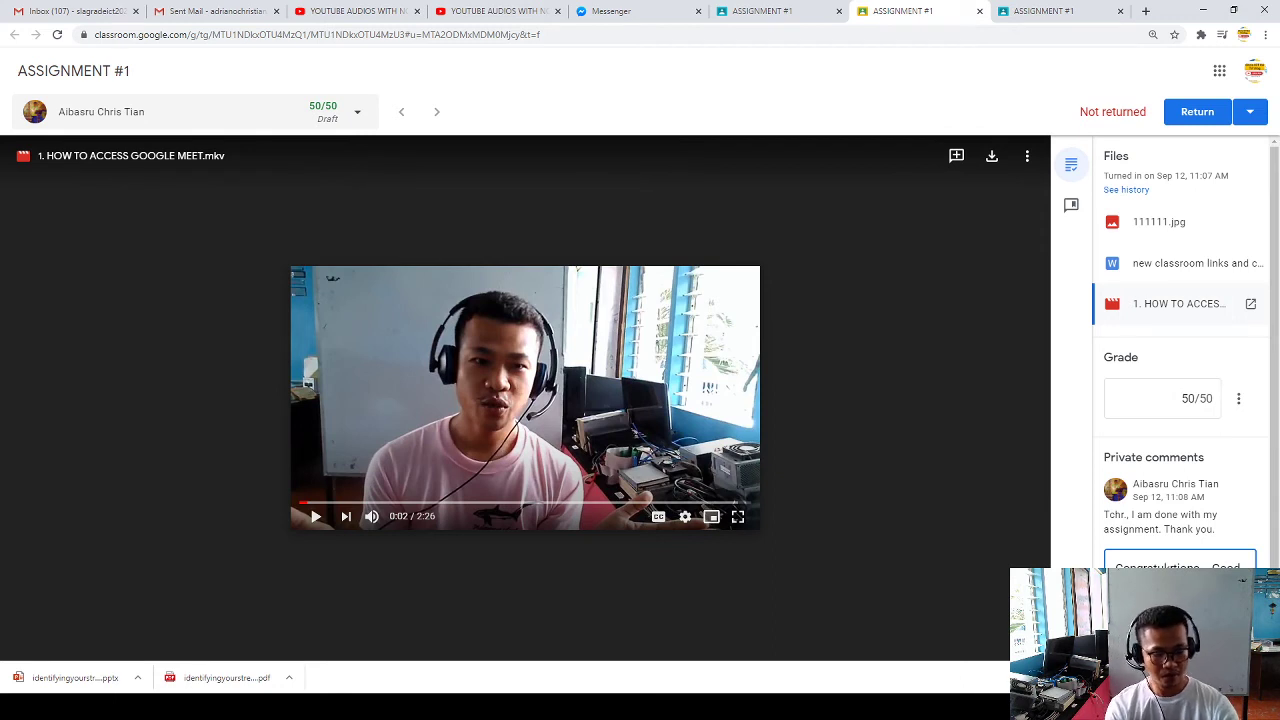
click(1188, 114)
click(767, 412)
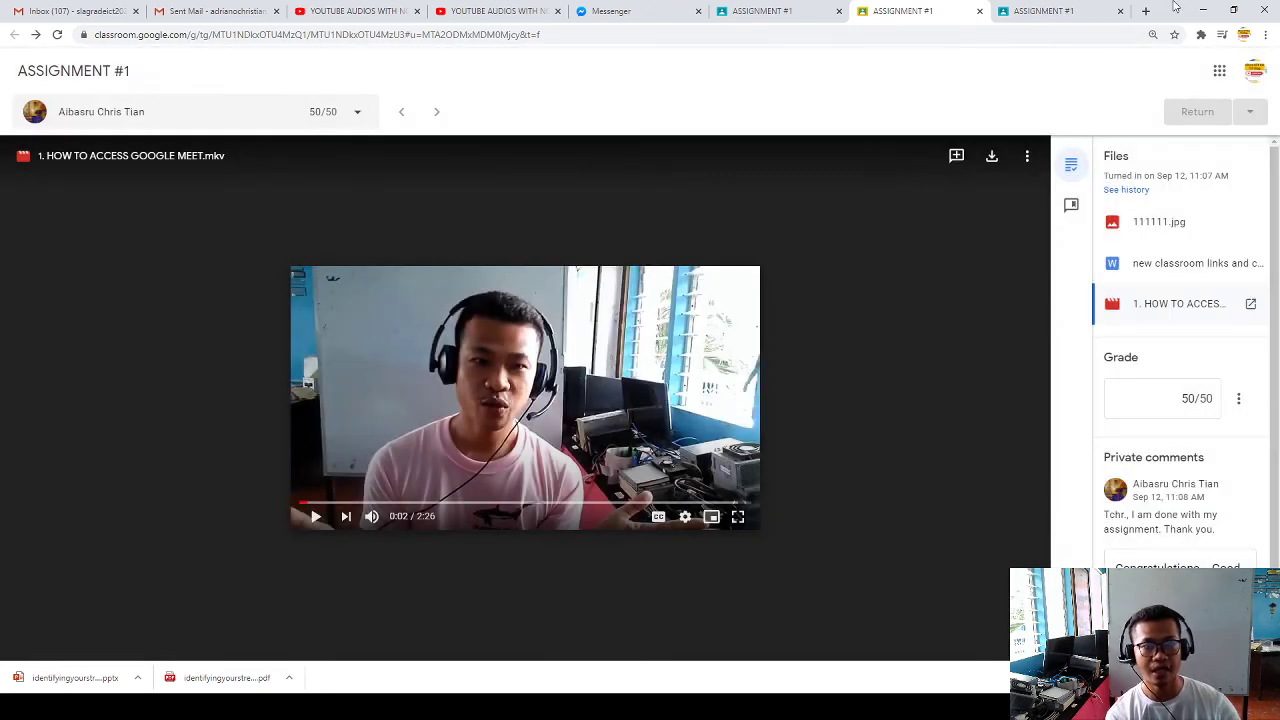
click(1080, 9)
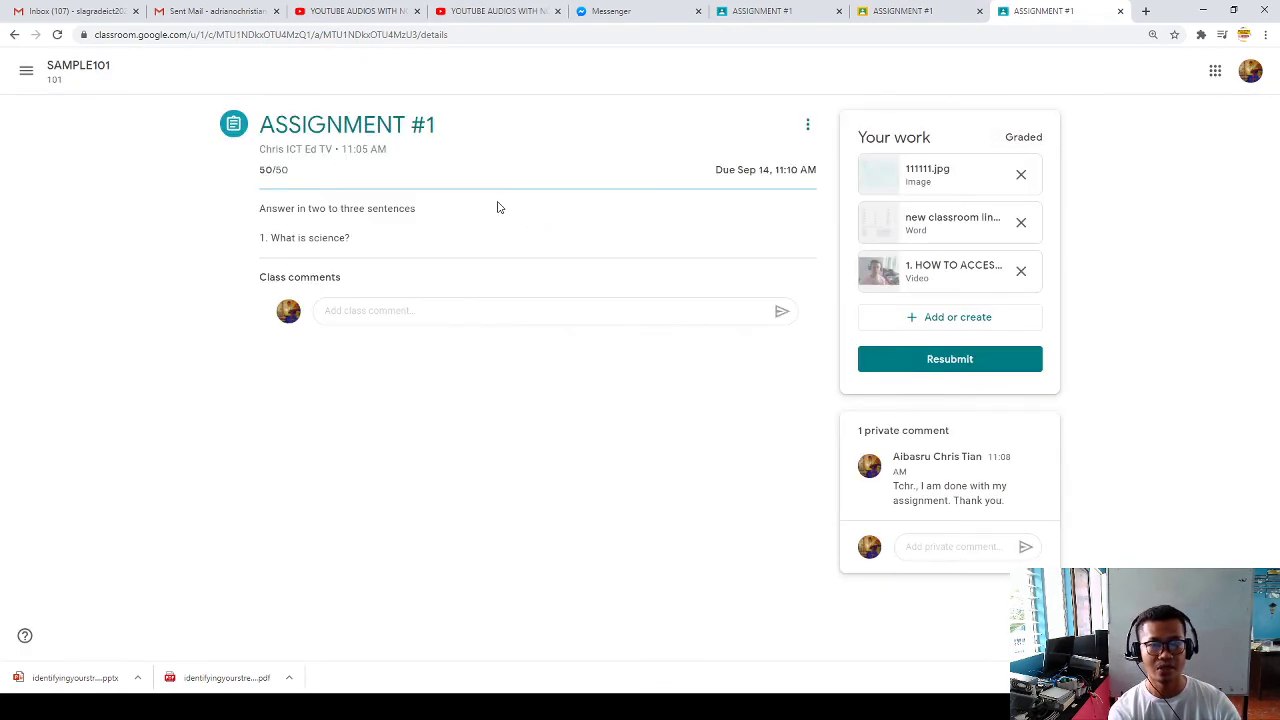
Step: Go to the SAMPLE101 class's Classwork and show the SCIENCE topic's assignment
click(25, 74)
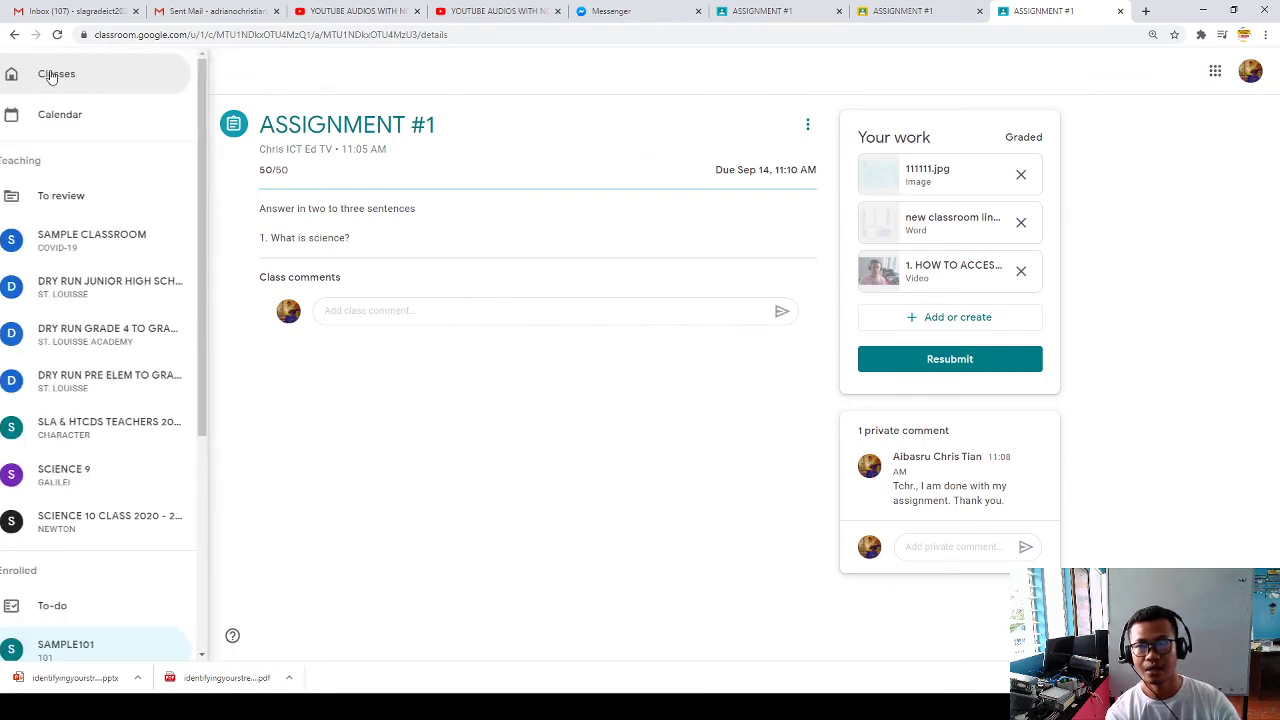
click(80, 648)
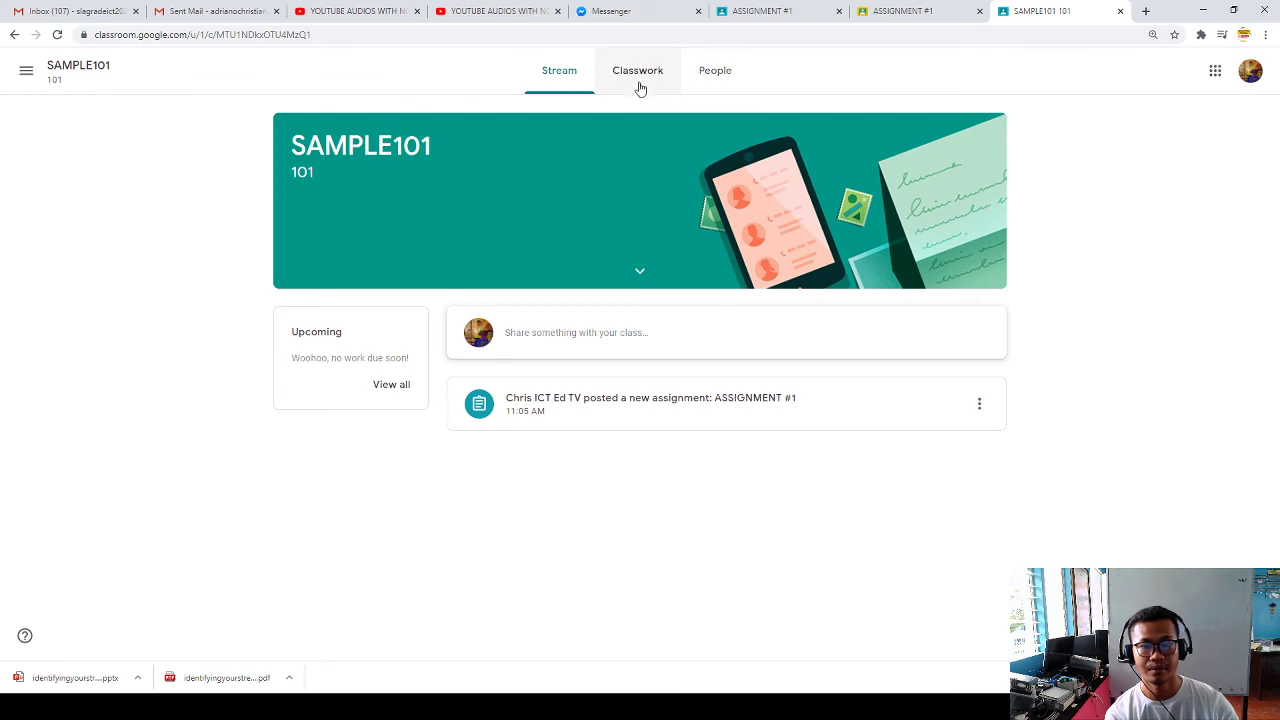
click(628, 68)
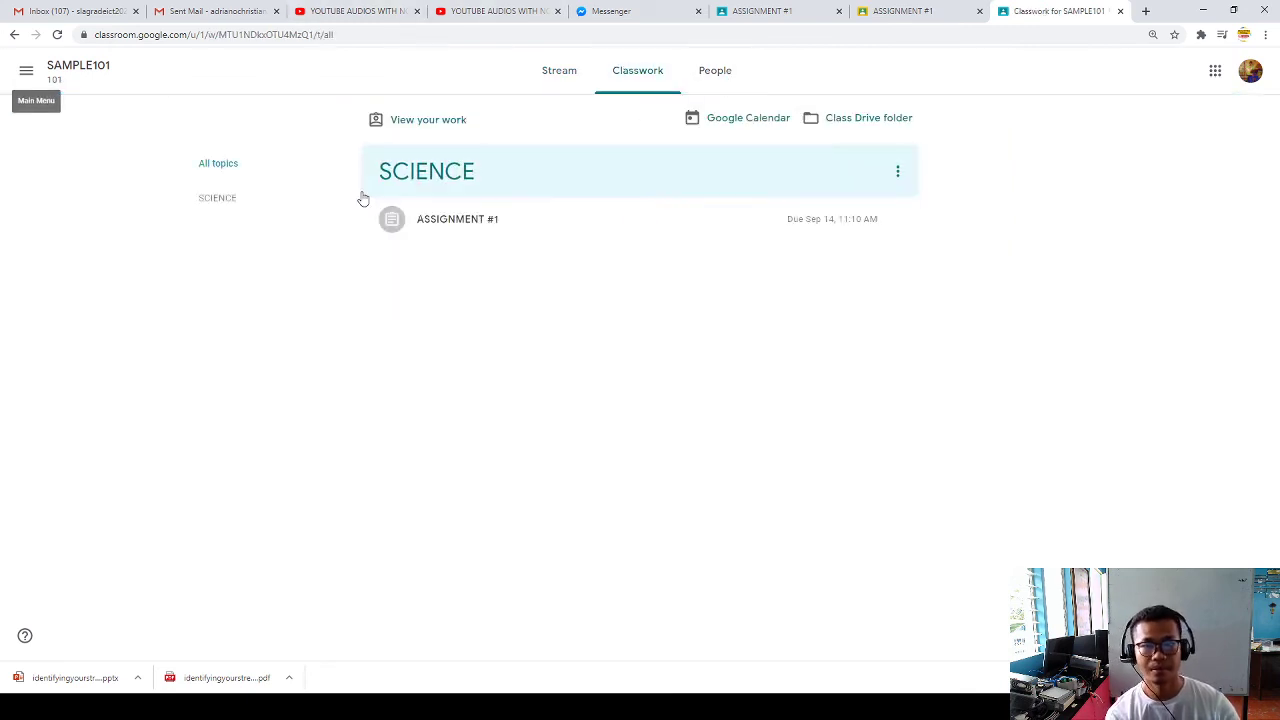
click(210, 205)
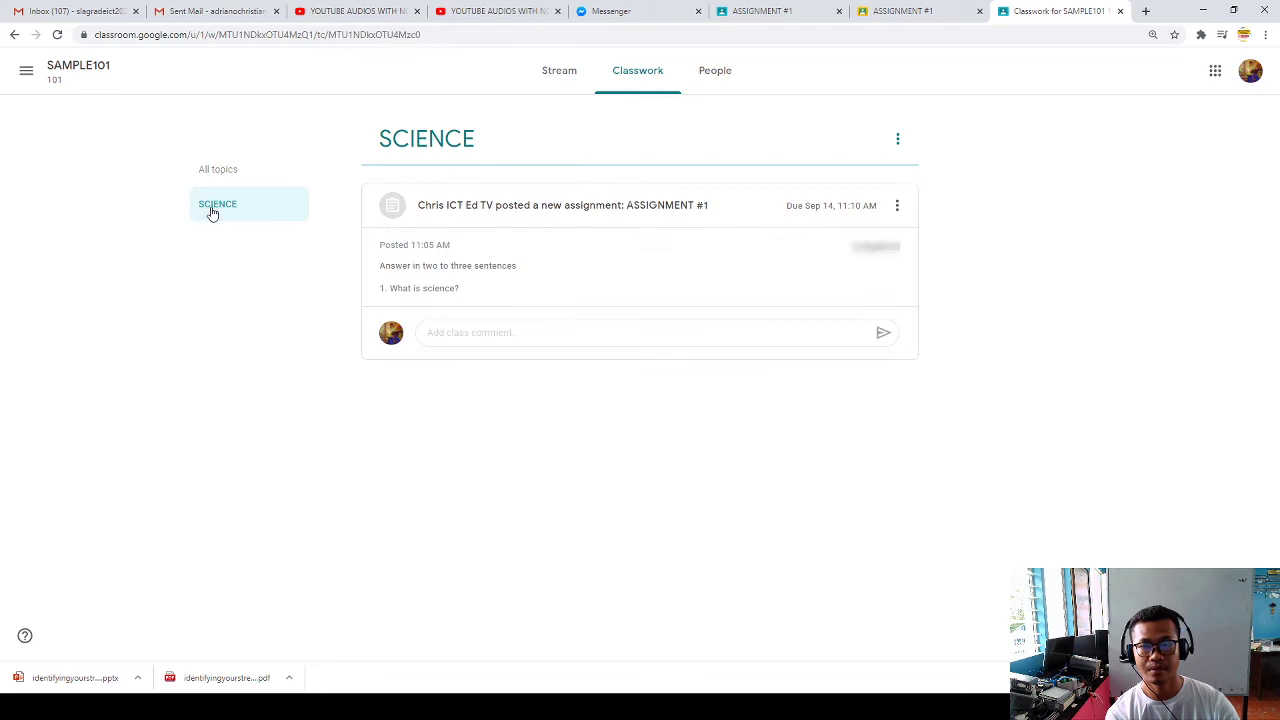
Step: Confirm ASSIGNMENT #1 shows Graded, then return to the teacher's student work tab
double_click(890, 246)
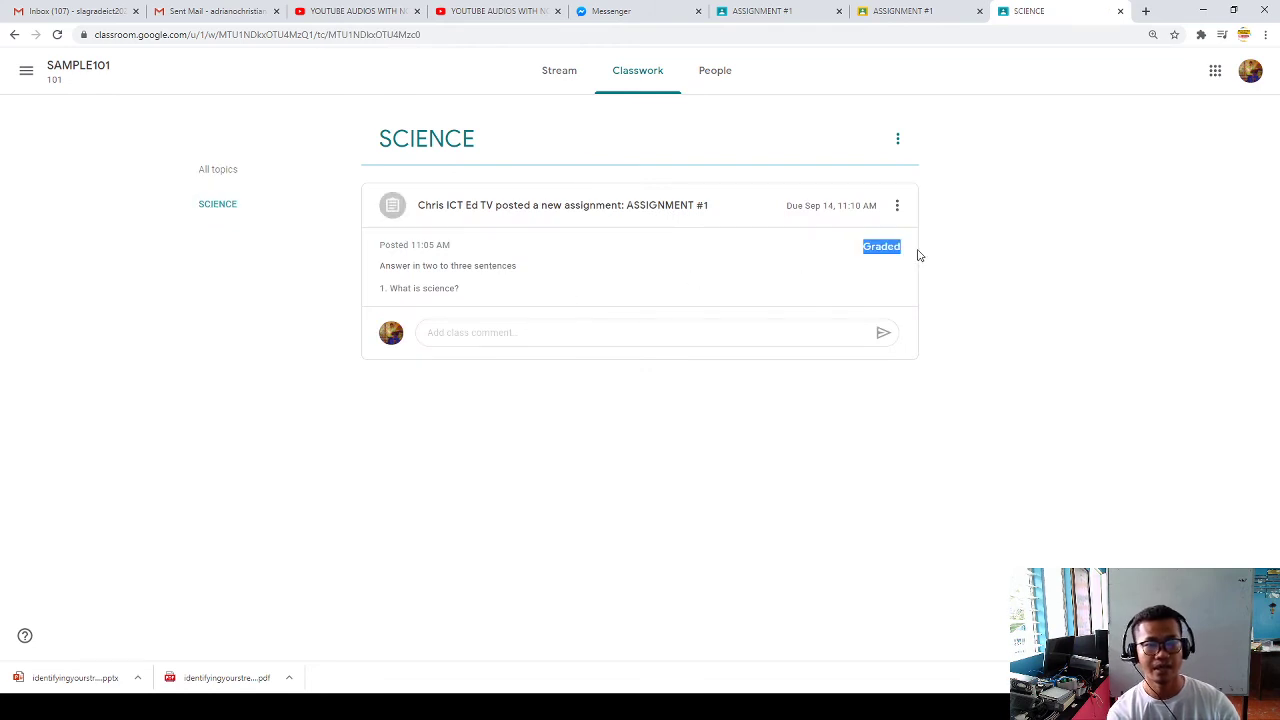
mouse_move(846, 246)
mouse_down()
mouse_move(935, 247)
mouse_move(900, 247)
mouse_up()
click(907, 218)
click(880, 257)
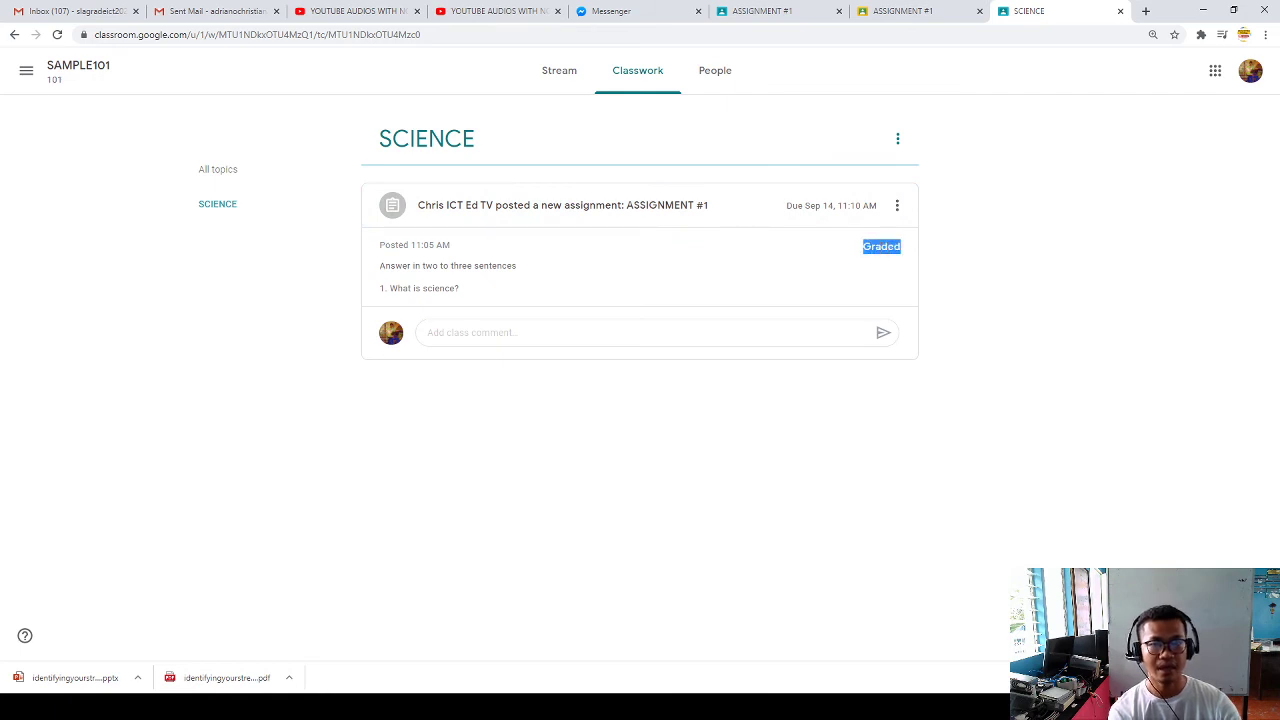
click(900, 11)
click(760, 11)
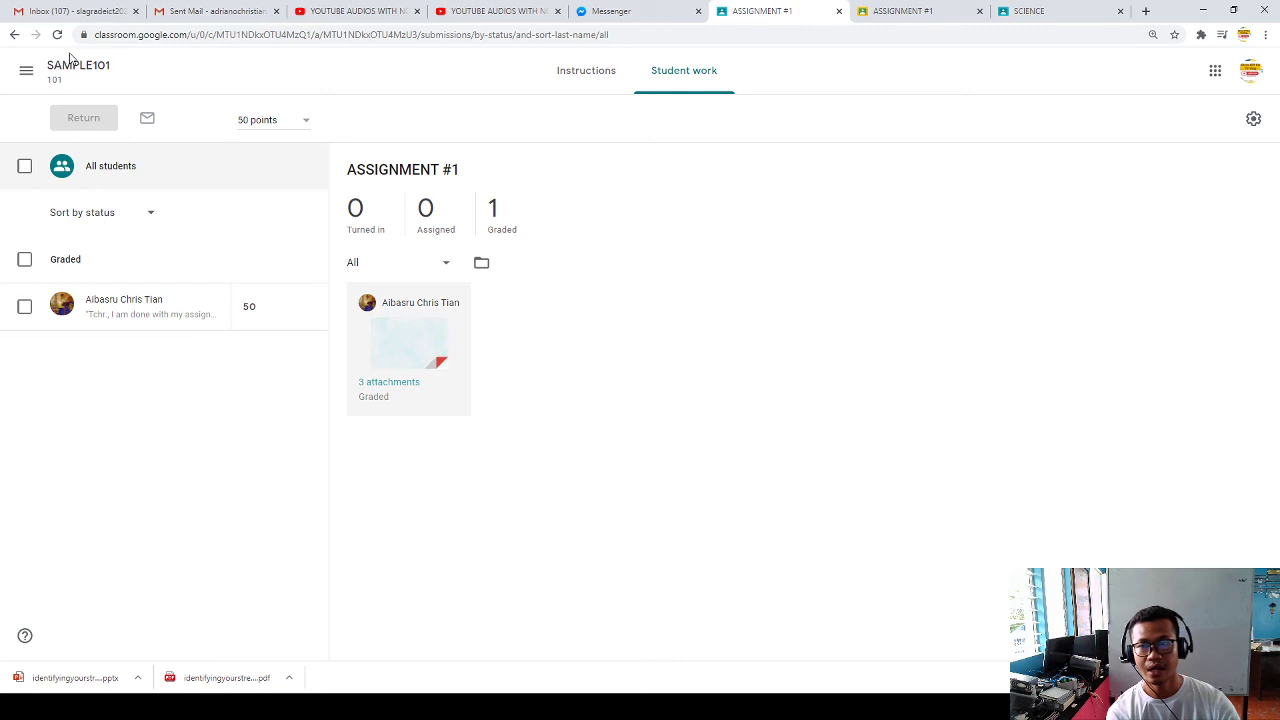
mouse_move(170, 306)
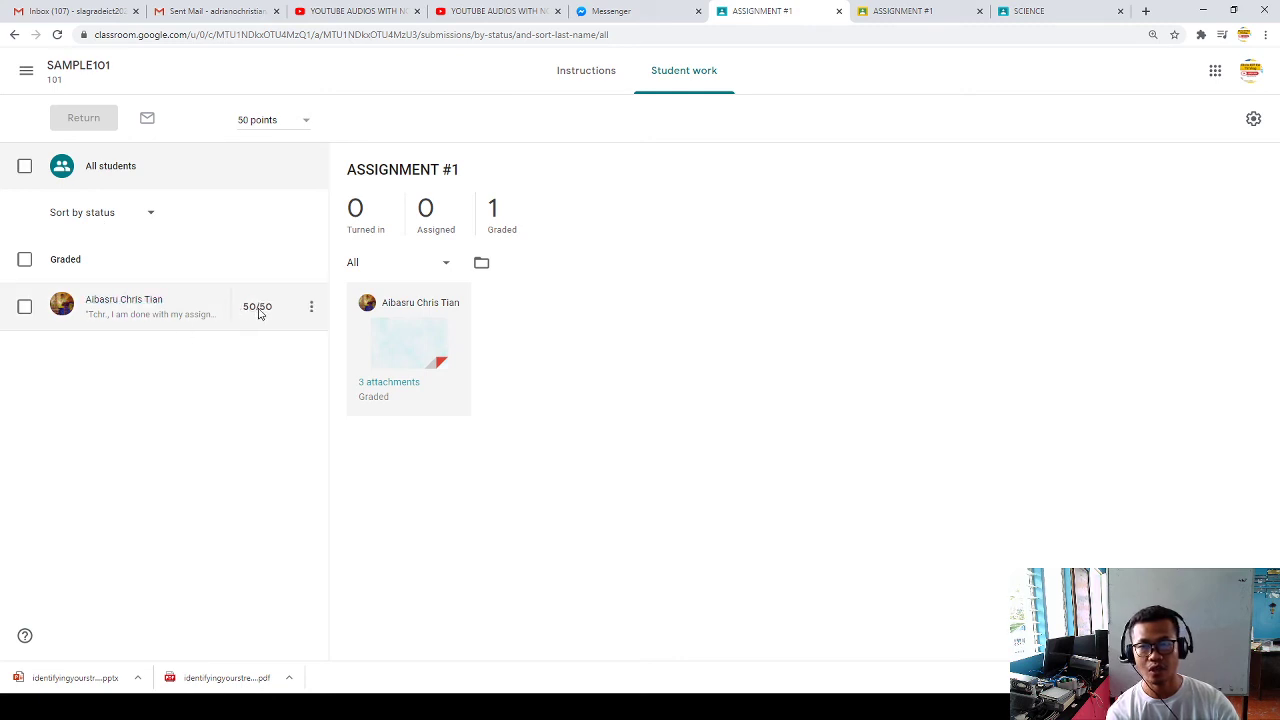
Step: Show only Graded student work, then return to the submission graded 50/50
click(494, 220)
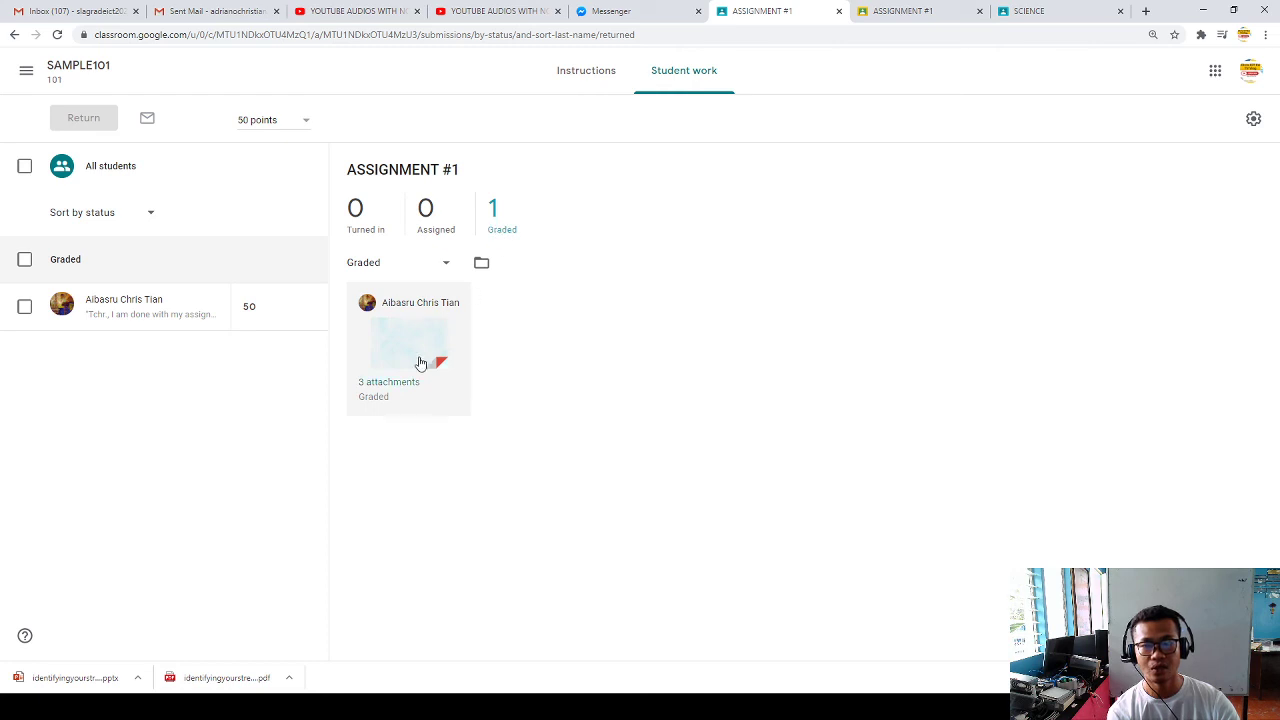
click(444, 263)
click(437, 349)
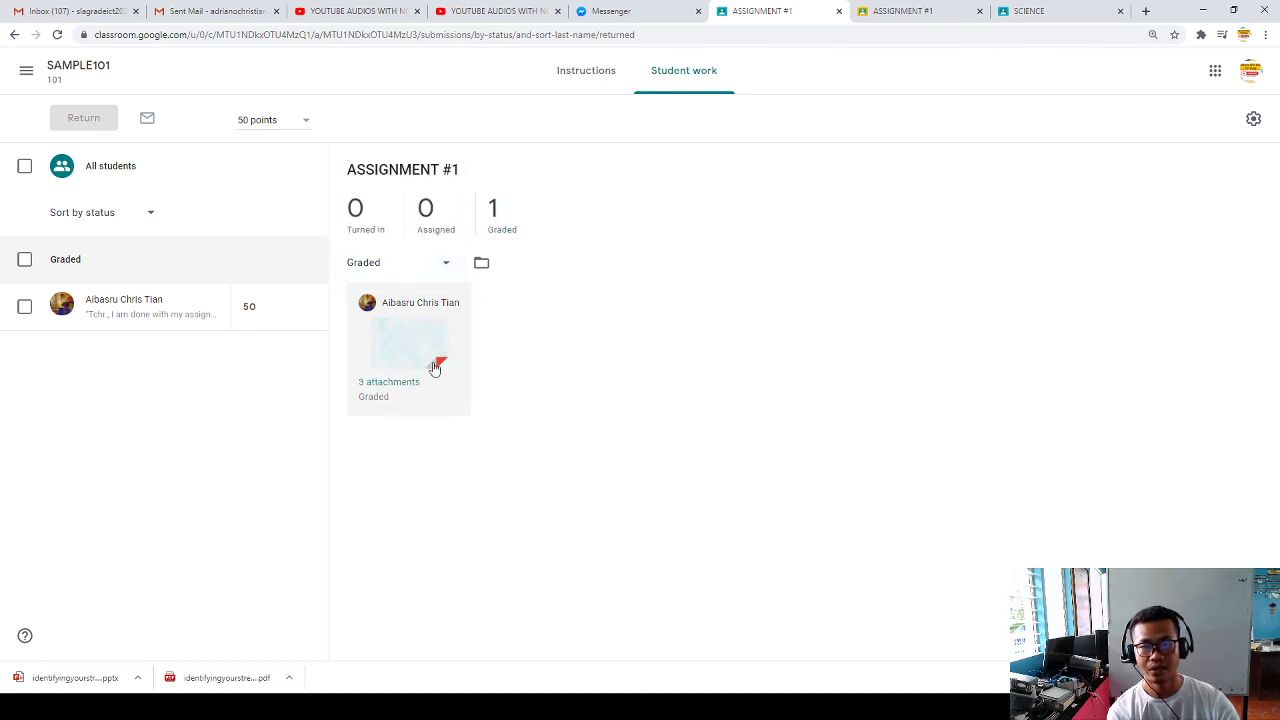
click(1035, 11)
click(920, 11)
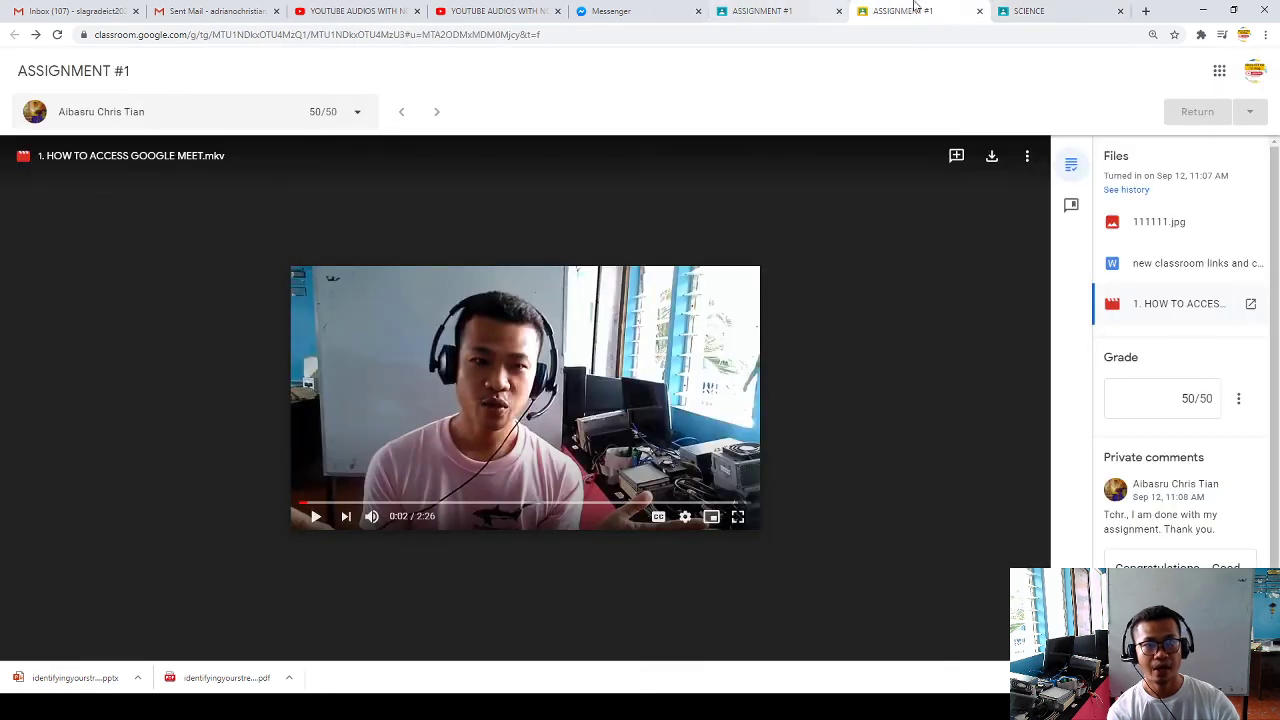